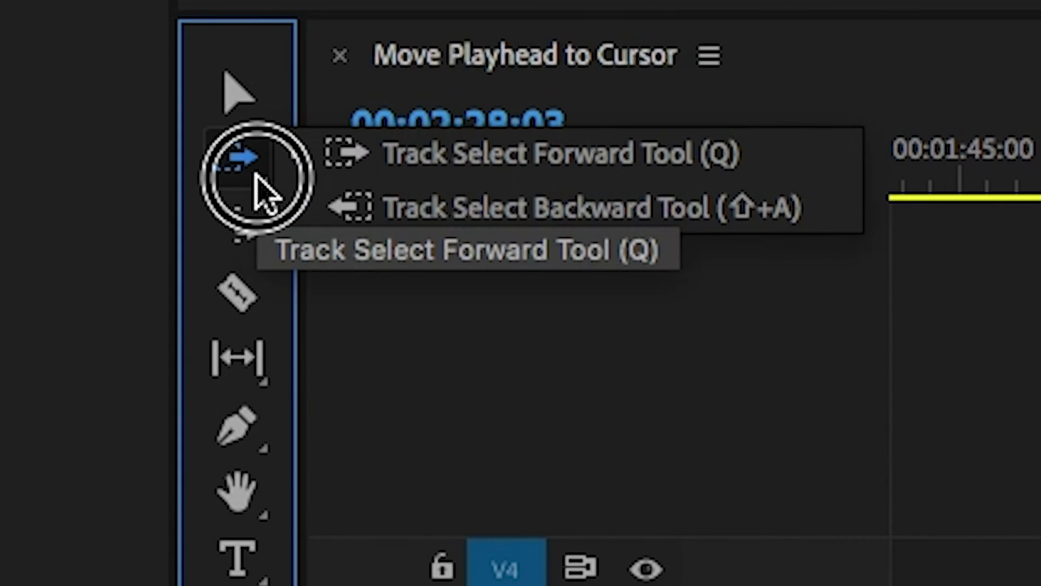
{"action": "left_click", "coordinate": [240, 360]}
{"action": "left_click", "coordinate": [237, 426]}
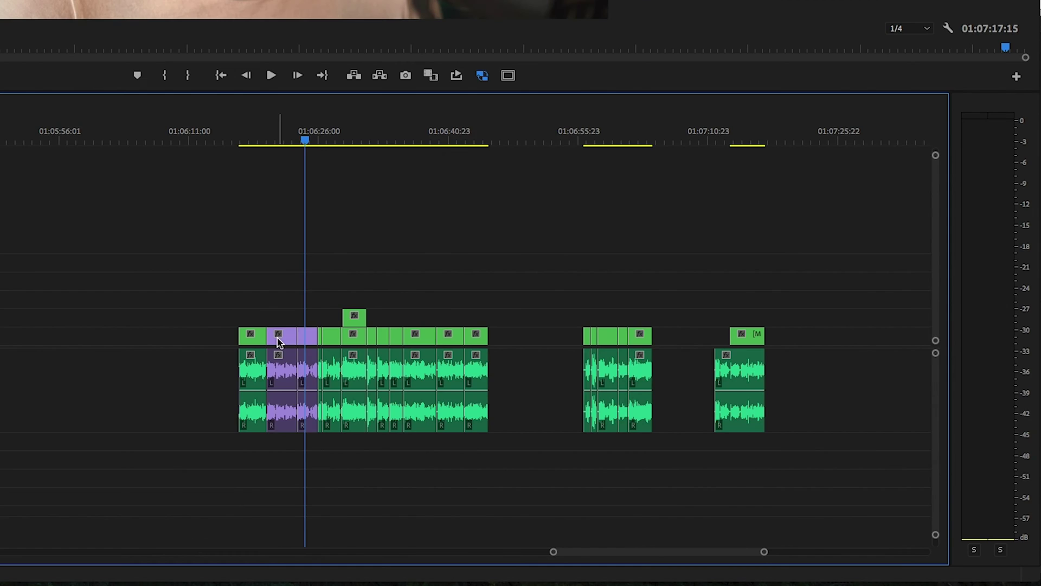
Step: Rearrange the edits by moving the purple clips and the Color Matte clip group to new positions along their timelines
{"action": "left_click_drag", "start_coordinate": [279, 340], "coordinate": [671, 339]}
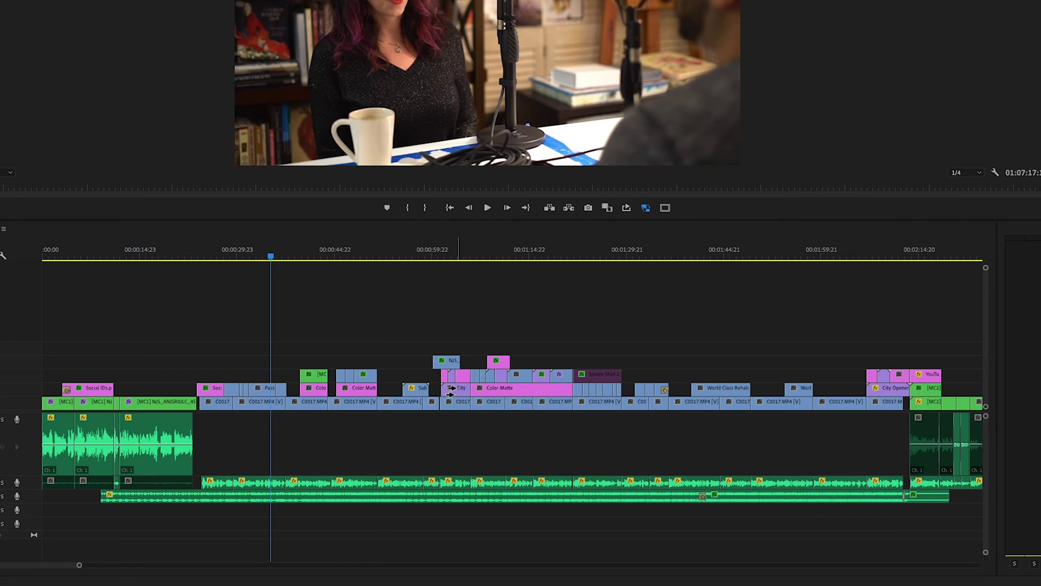
{"action": "left_click_drag", "start_coordinate": [457, 389], "coordinate": [525, 390]}
{"action": "mouse_move", "coordinate": [404, 404]}
{"action": "left_mouse_down"}
{"action": "mouse_move", "coordinate": [424, 403]}
{"action": "mouse_move", "coordinate": [407, 409]}
{"action": "left_mouse_up"}
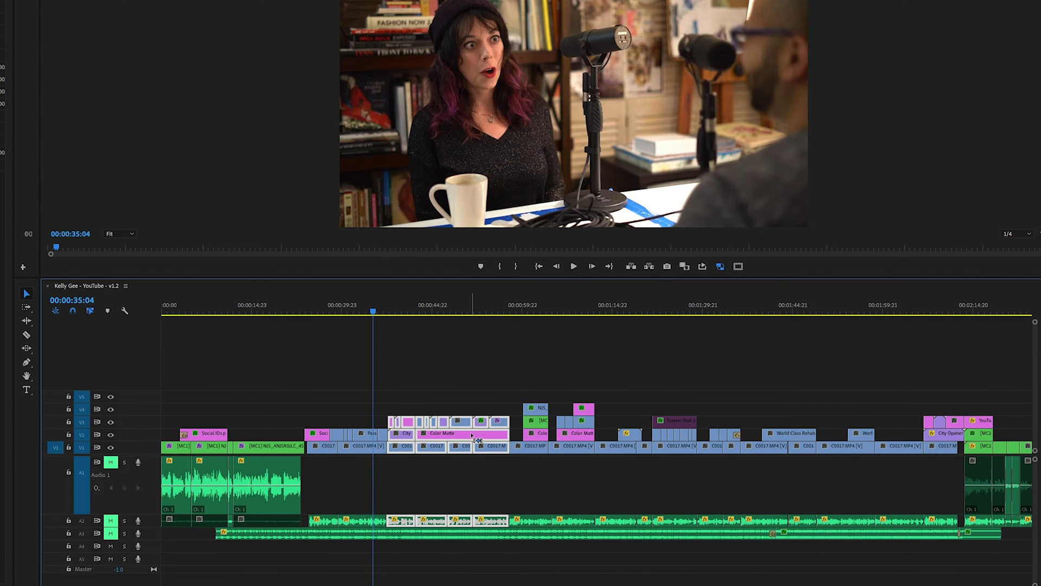
{"action": "left_click_drag", "start_coordinate": [472, 436], "coordinate": [738, 437]}
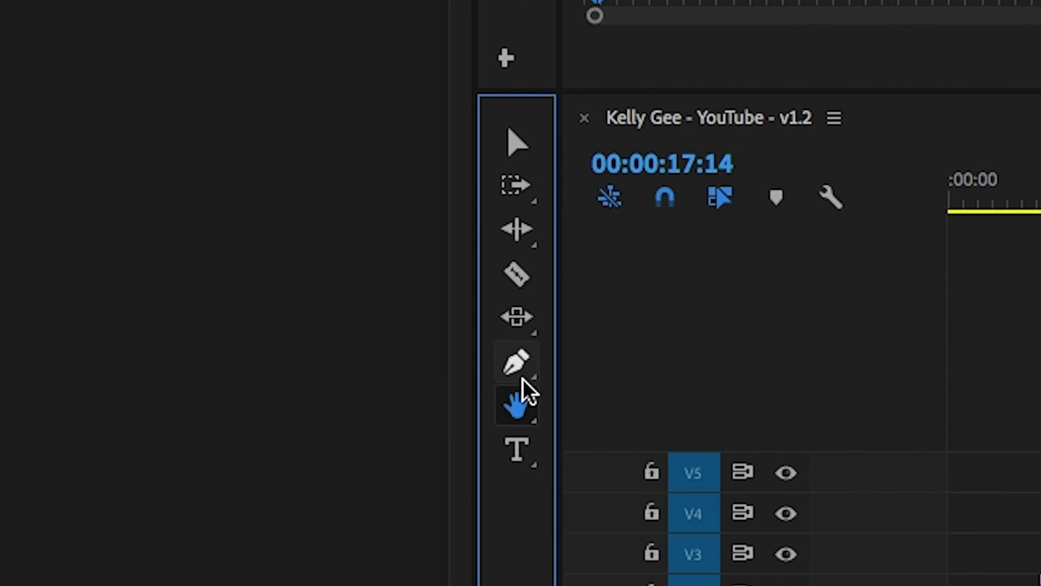
Step: Activate the Selection tool and select the second Social IDs clip on track V2
{"action": "left_click", "coordinate": [517, 360]}
{"action": "left_click", "coordinate": [517, 318]}
{"action": "key", "text": "v"}
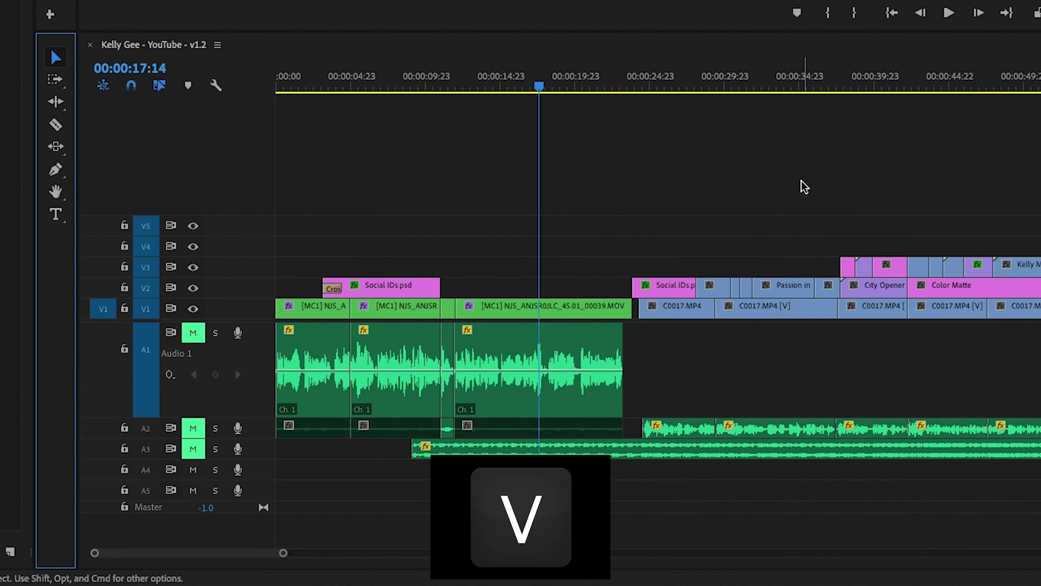
{"action": "left_click", "coordinate": [676, 288]}
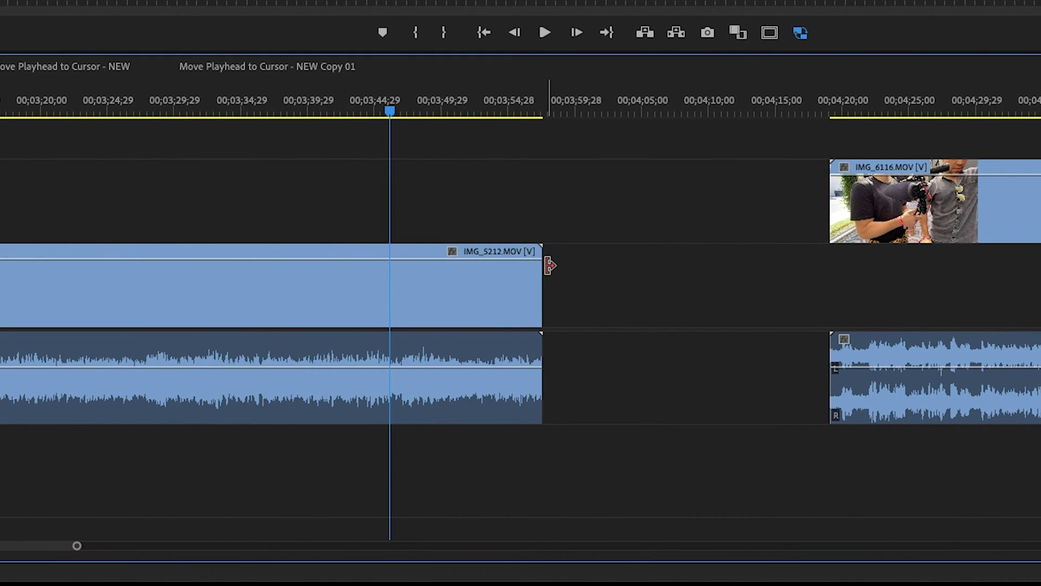
Step: Trim about 17 seconds off the end of the IMG_5212.MOV clip together with its audio
{"action": "left_click_drag", "start_coordinate": [550, 266], "coordinate": [475, 269]}
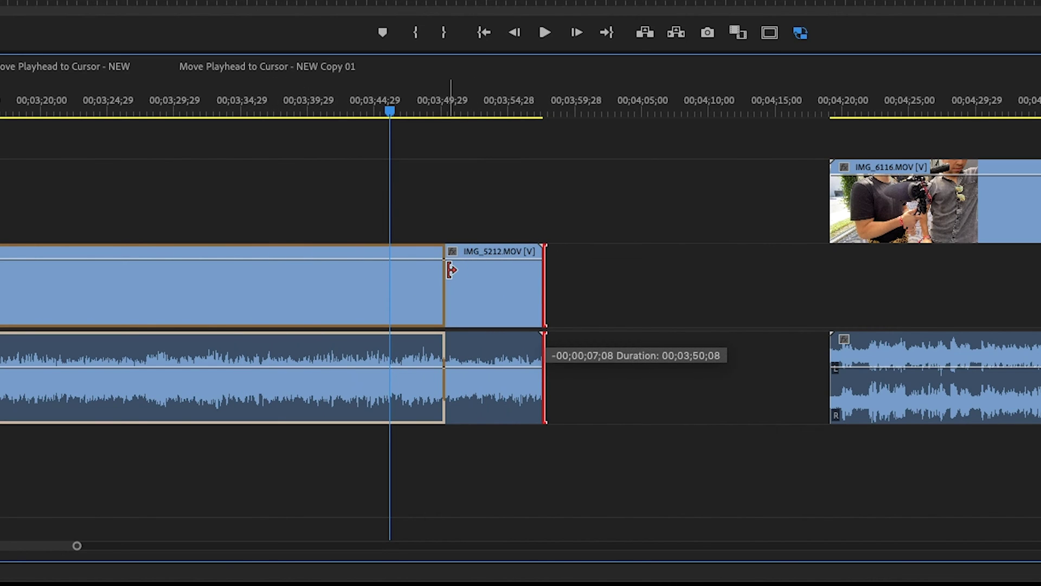
{"action": "left_click_drag", "start_coordinate": [323, 268], "coordinate": [317, 268]}
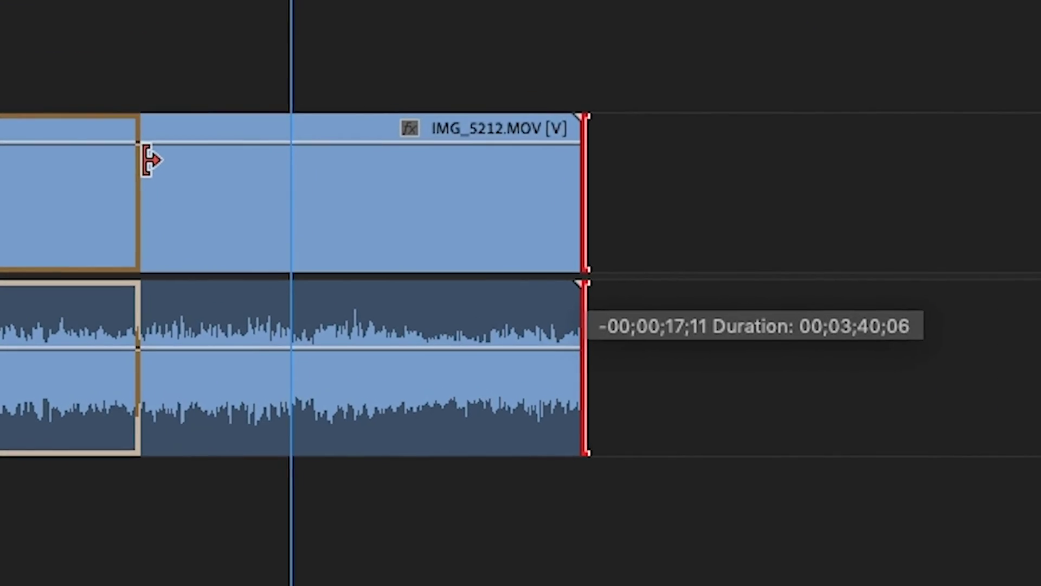
{"action": "left_click_drag", "start_coordinate": [151, 160], "coordinate": [150, 161]}
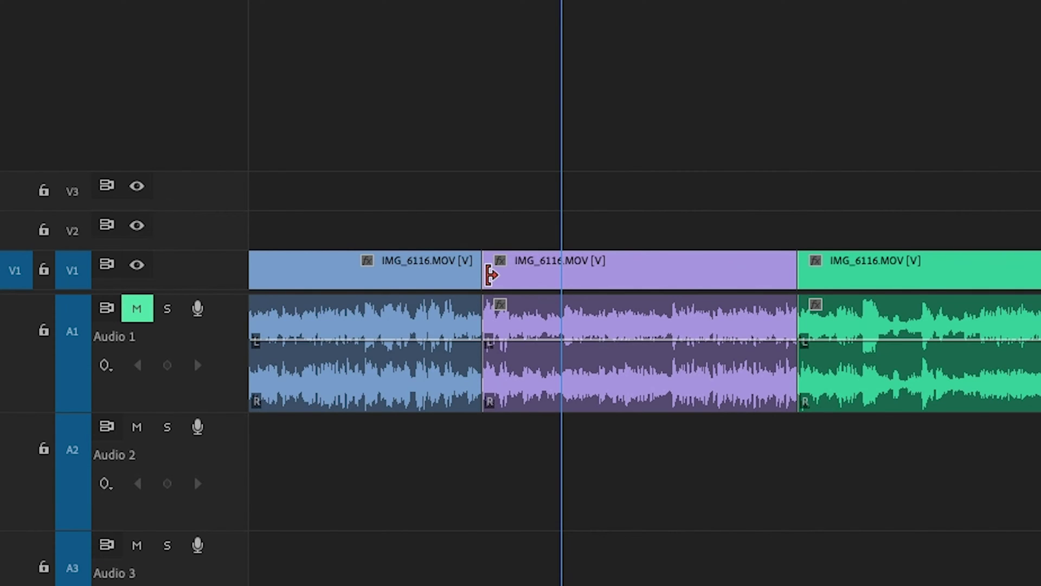
Step: Ripple trim the start of the purple IMG_6116.MOV clip and adjust the edit points that follow it
{"action": "key", "text": "ctrl"}
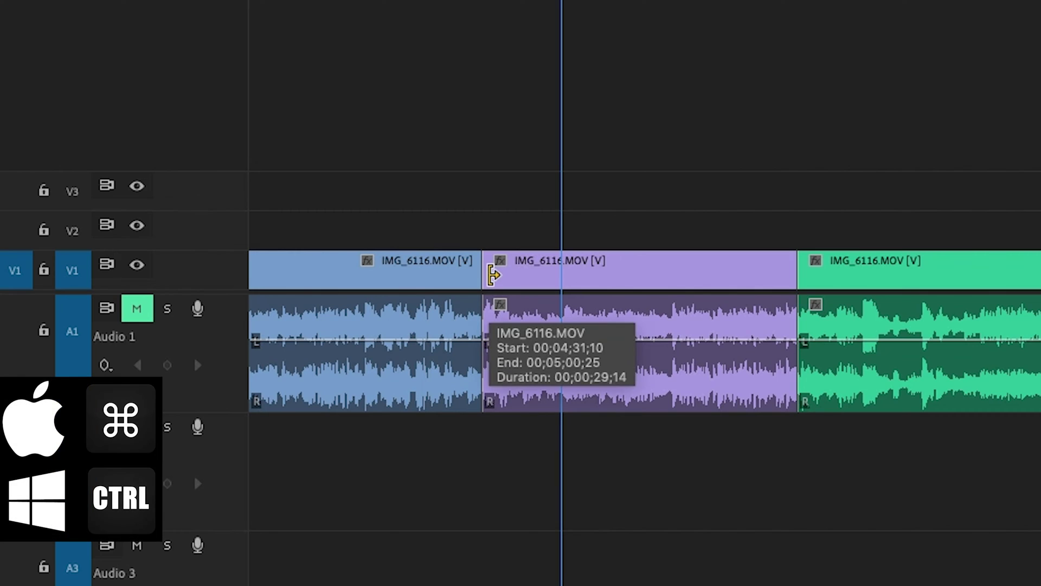
{"action": "left_click_drag", "start_coordinate": [488, 275], "coordinate": [522, 274]}
{"action": "left_click_drag", "start_coordinate": [964, 271], "coordinate": [779, 276]}
{"action": "left_click_drag", "start_coordinate": [894, 272], "coordinate": [985, 274]}
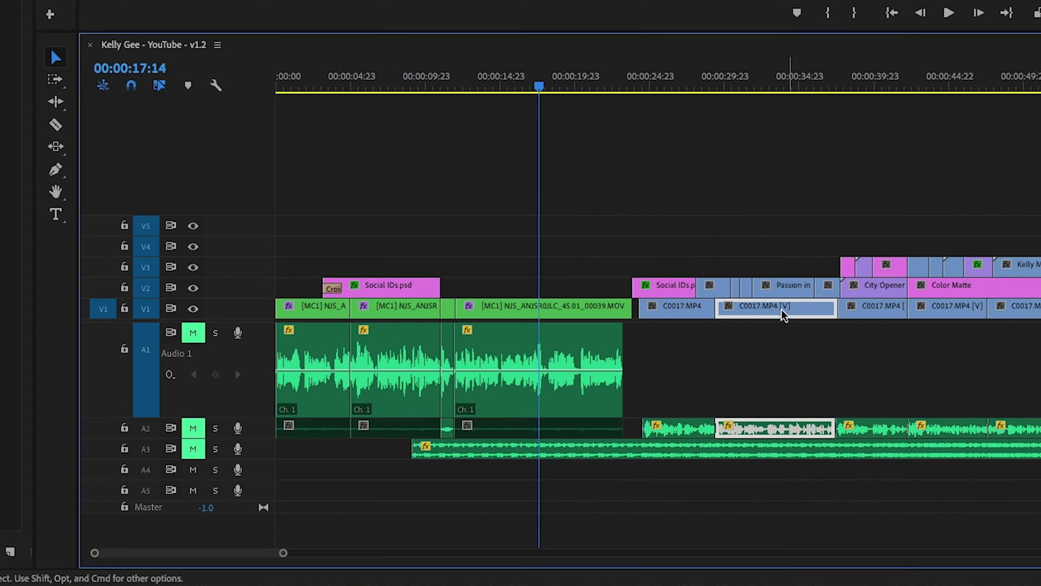
Step: Select individual C0017.MP4 clips on track V1 together with their linked audio
{"action": "left_click", "coordinate": [779, 315]}
{"action": "left_click", "coordinate": [873, 310]}
{"action": "left_click_drag", "start_coordinate": [256, 186], "coordinate": [667, 332]}
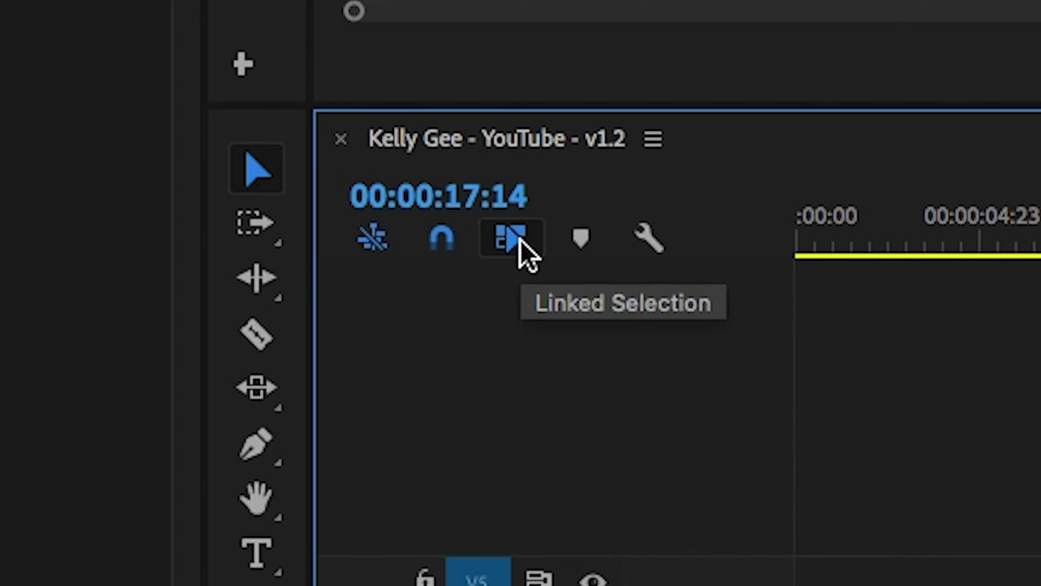
{"action": "left_click", "coordinate": [391, 310]}
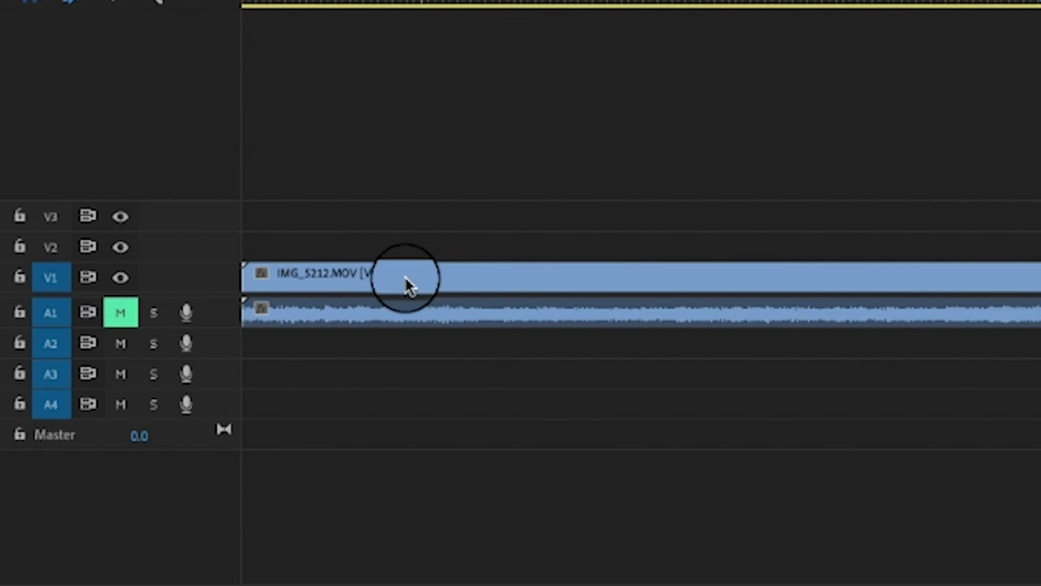
Step: Unlink the video and audio of the IMG_5212.MOV clip
{"action": "left_click", "coordinate": [469, 279]}
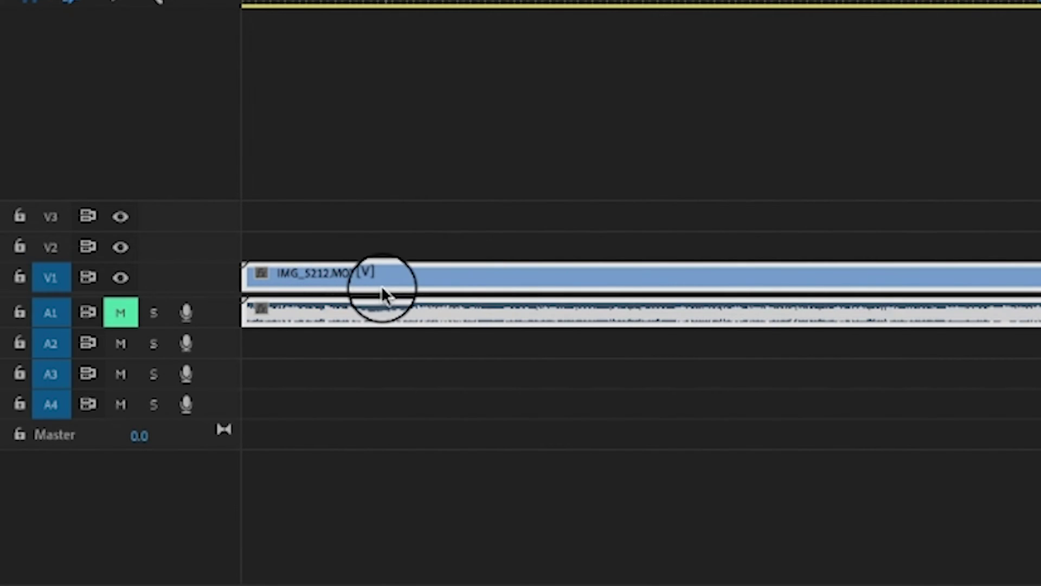
{"action": "left_click", "coordinate": [462, 255]}
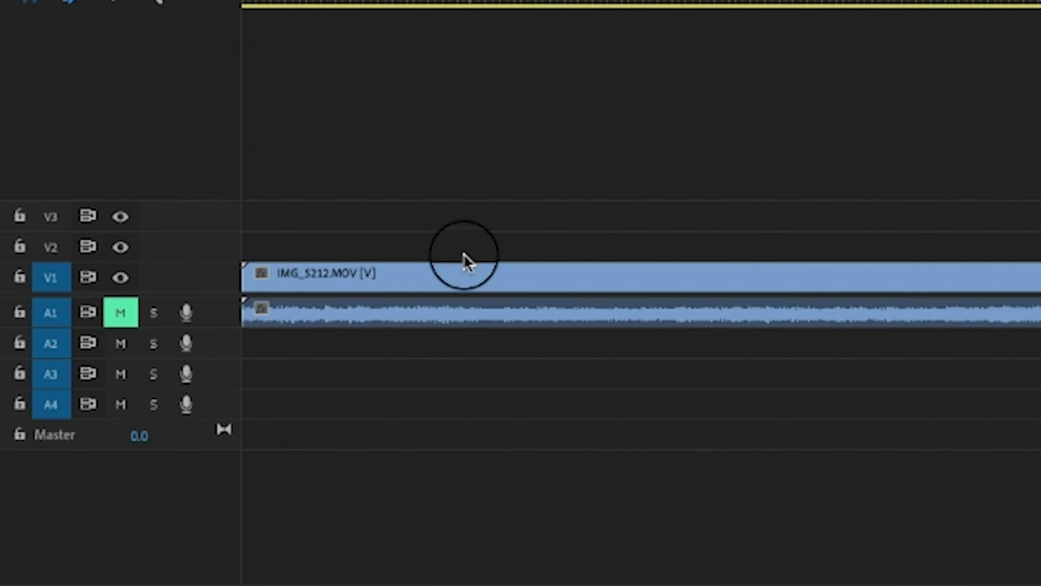
{"action": "right_click", "coordinate": [456, 280]}
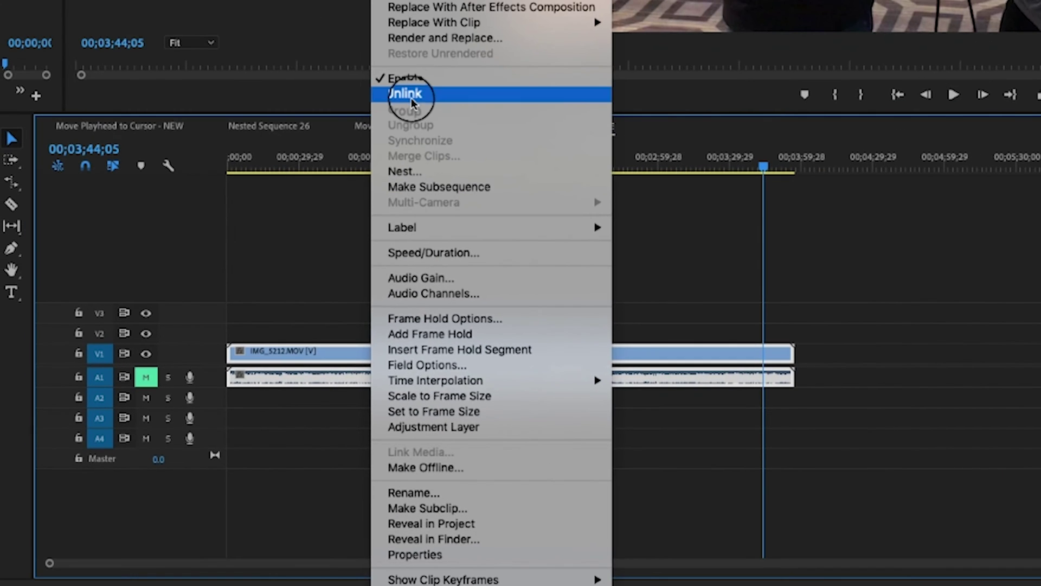
{"action": "left_click", "coordinate": [411, 97]}
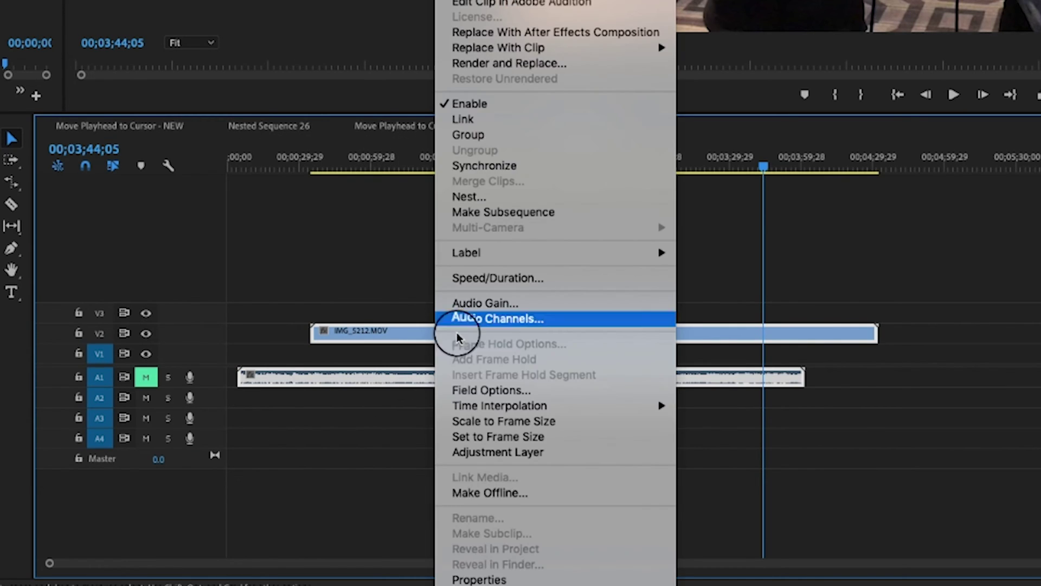
Step: Relink the offset IMG_5212.MOV video and audio and bring the two parts back into sync
{"action": "left_click", "coordinate": [507, 116]}
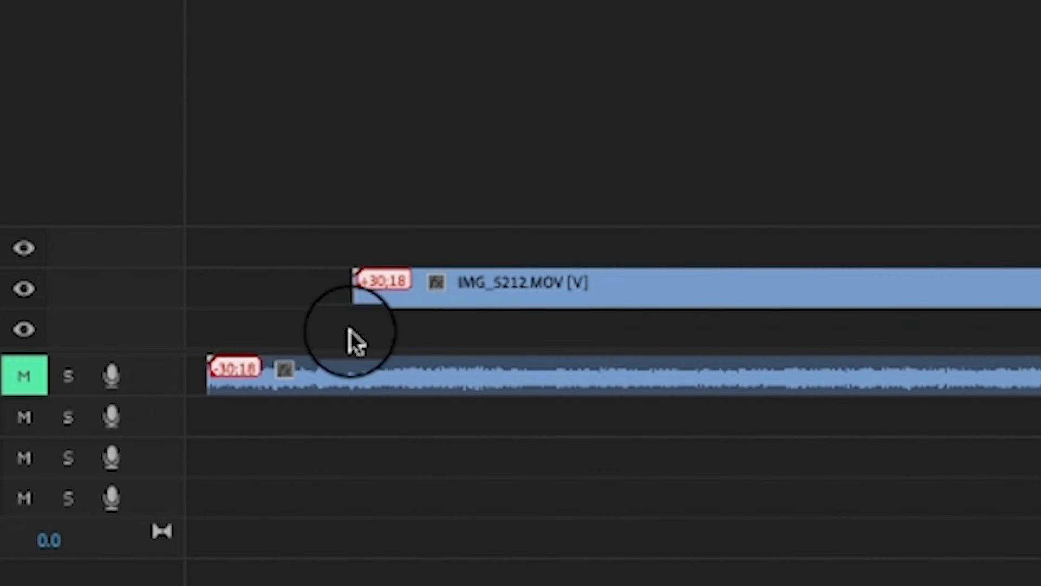
{"action": "right_click", "coordinate": [398, 282]}
{"action": "left_click", "coordinate": [418, 319]}
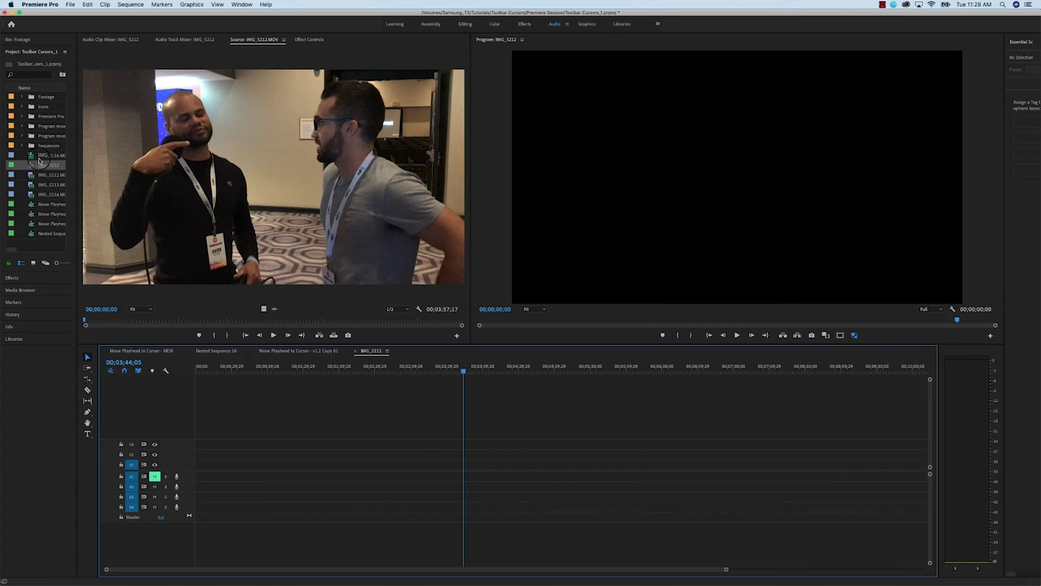
Step: Open IMG_5216.MOV in the Source monitor and add only its video to V1 and only its audio to A1
{"action": "double_click", "coordinate": [39, 157]}
{"action": "double_click", "coordinate": [41, 193]}
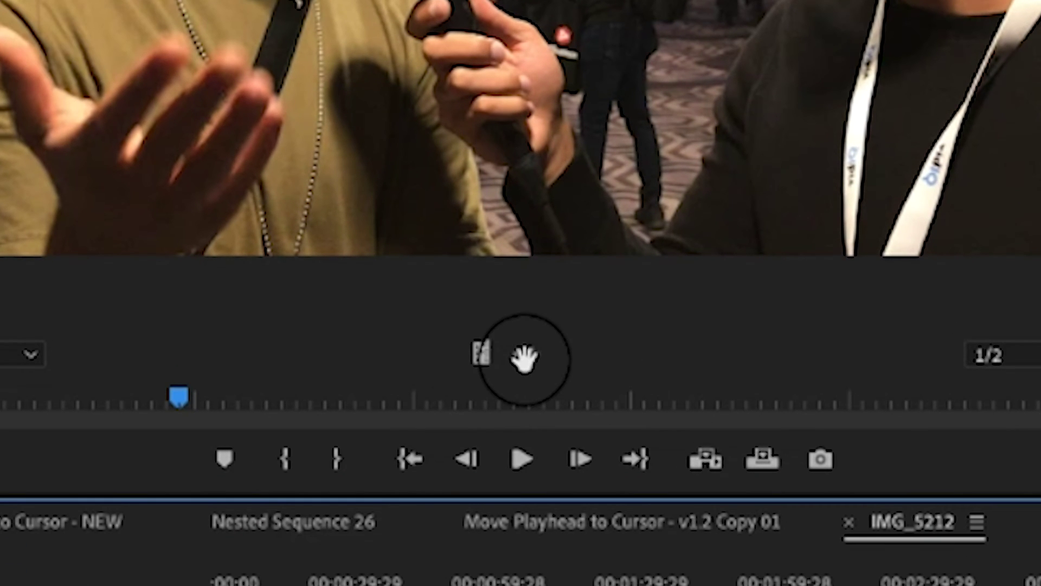
{"action": "left_click", "coordinate": [484, 360]}
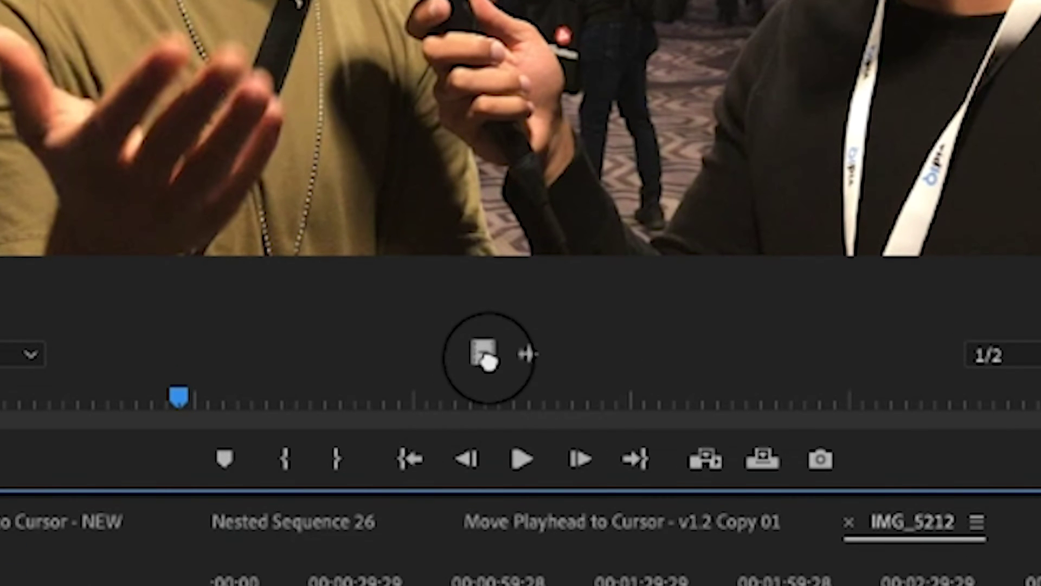
{"action": "left_click_drag", "start_coordinate": [489, 360], "coordinate": [291, 496]}
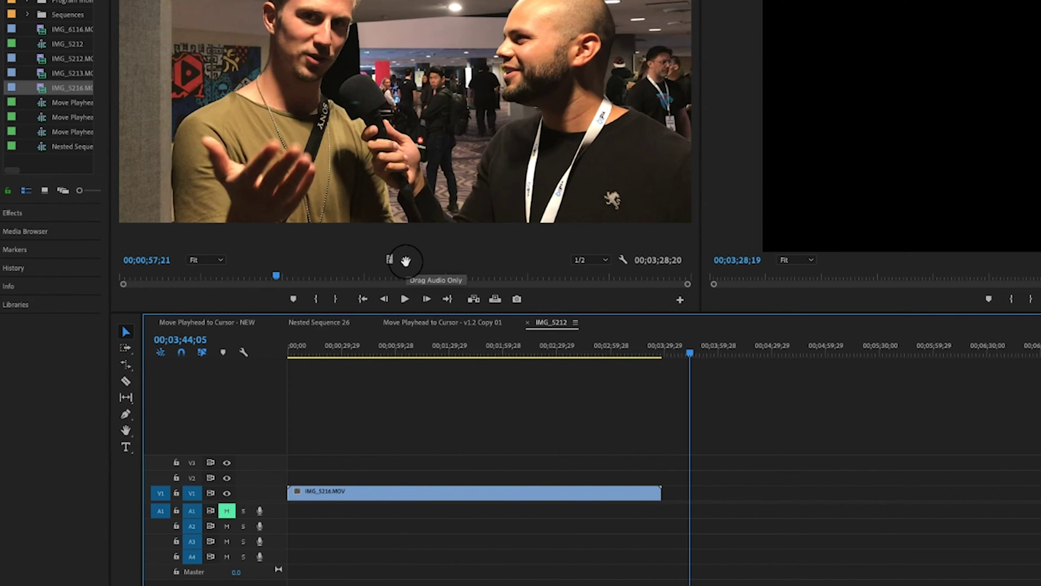
{"action": "left_click", "coordinate": [408, 261]}
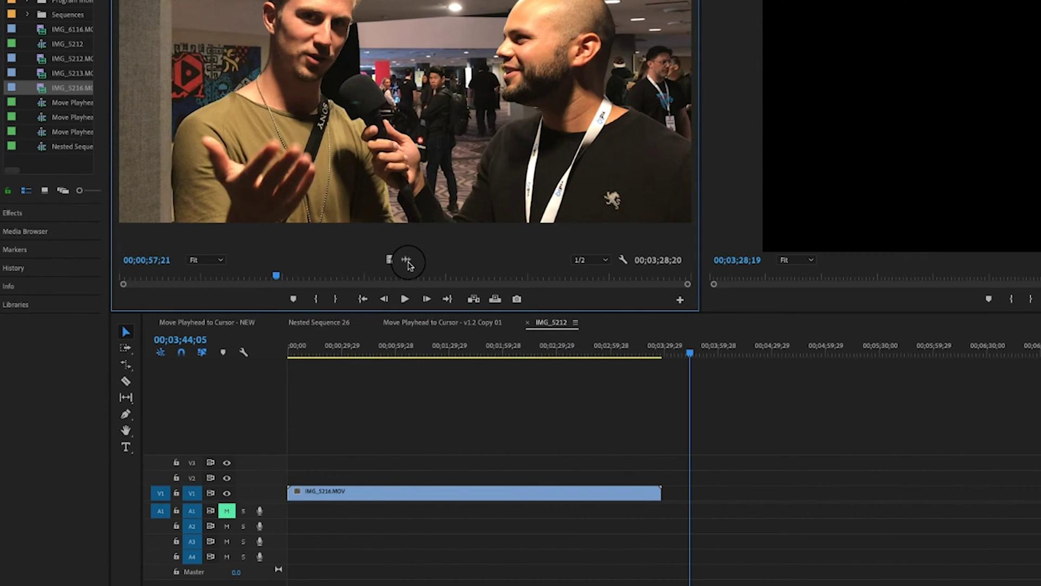
{"action": "left_click_drag", "start_coordinate": [265, 579], "coordinate": [314, 518]}
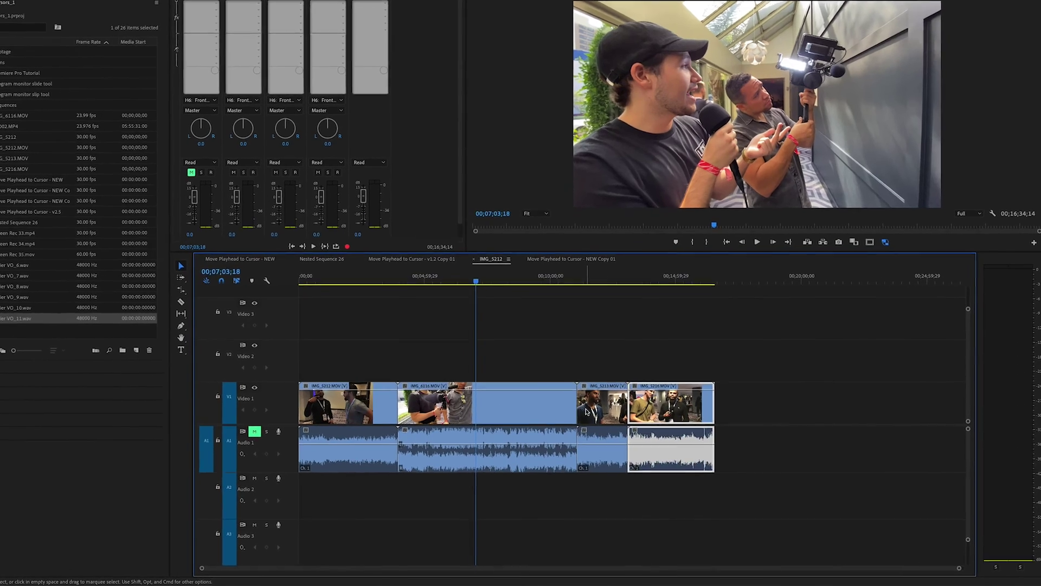
Step: Select the IMG_6116.MOV, IMG_5213.MOV and IMG_5216.MOV clips one at a time together with their linked audio
{"action": "left_click", "coordinate": [449, 424]}
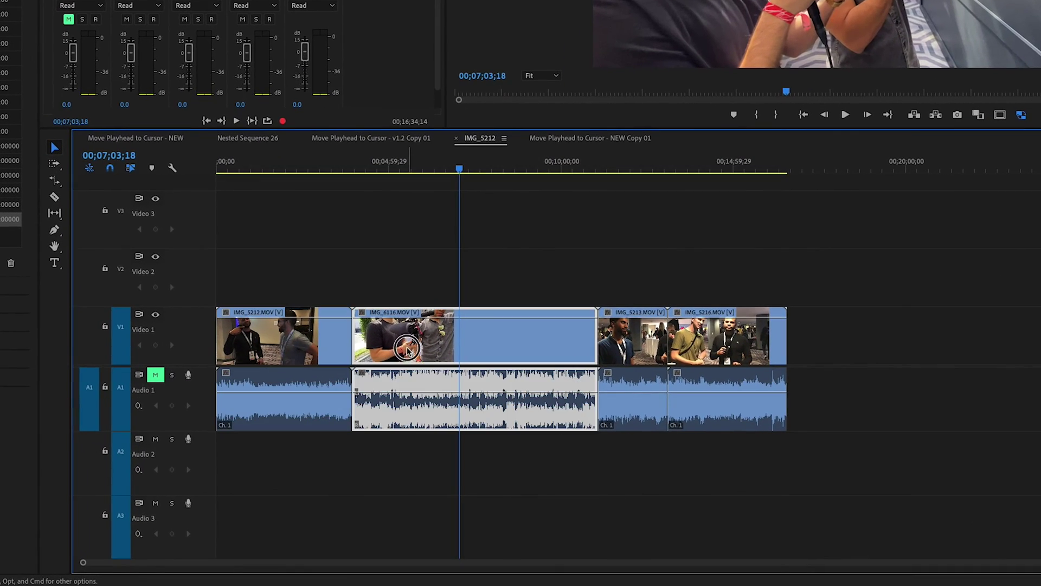
{"action": "left_click", "coordinate": [642, 346]}
{"action": "left_click", "coordinate": [722, 350]}
{"action": "left_click", "coordinate": [626, 347]}
Step: Temporarily override the link to select only the video or only the audio of individual clips, and clear the selection
{"action": "left_click", "coordinate": [474, 351]}
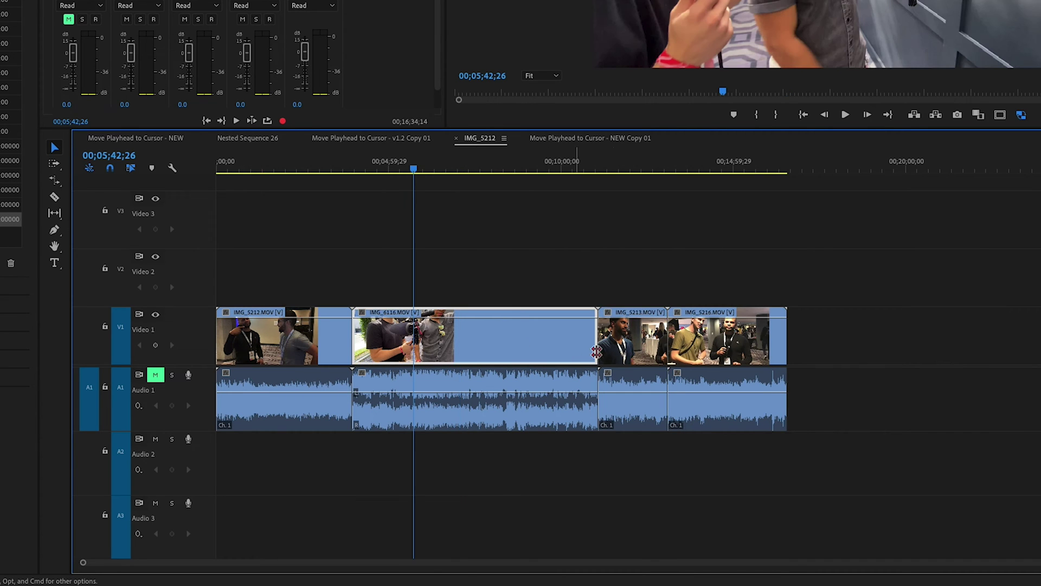
{"action": "left_click", "coordinate": [708, 384]}
{"action": "left_click", "coordinate": [643, 377]}
{"action": "left_click", "coordinate": [634, 359]}
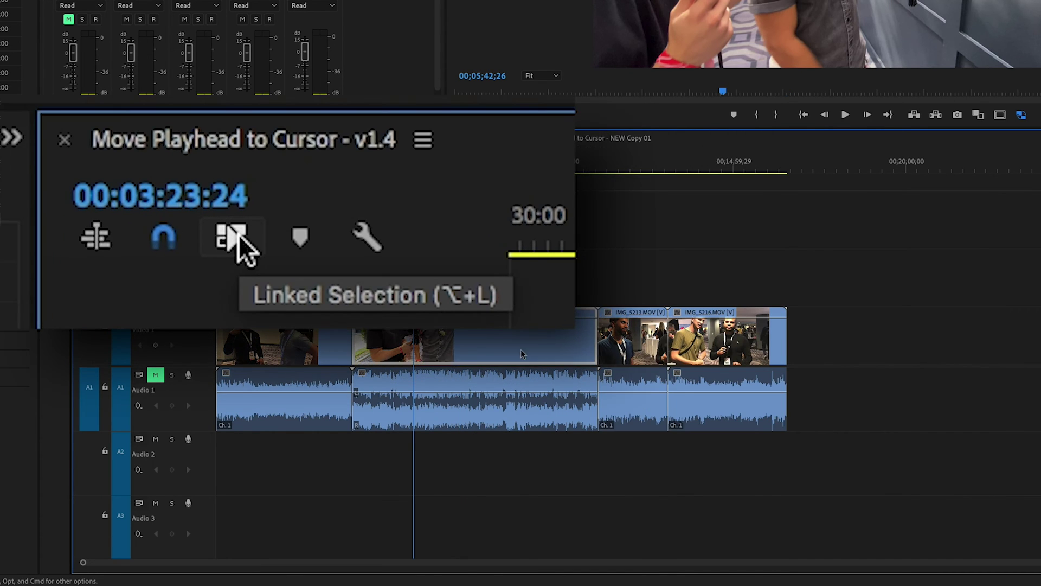
{"action": "left_click", "coordinate": [489, 379], "text": "alt"}
{"action": "left_click", "coordinate": [281, 347], "text": "alt"}
{"action": "left_click", "coordinate": [276, 374], "text": "alt"}
{"action": "left_click", "coordinate": [425, 358], "text": "alt"}
{"action": "left_click", "coordinate": [426, 359]}
{"action": "left_click", "coordinate": [620, 351], "text": "alt"}
{"action": "left_click", "coordinate": [705, 356], "text": "alt"}
{"action": "left_click", "coordinate": [715, 385], "text": "alt"}
{"action": "left_click", "coordinate": [645, 379], "text": "alt"}
{"action": "left_click", "coordinate": [632, 350], "text": "alt"}
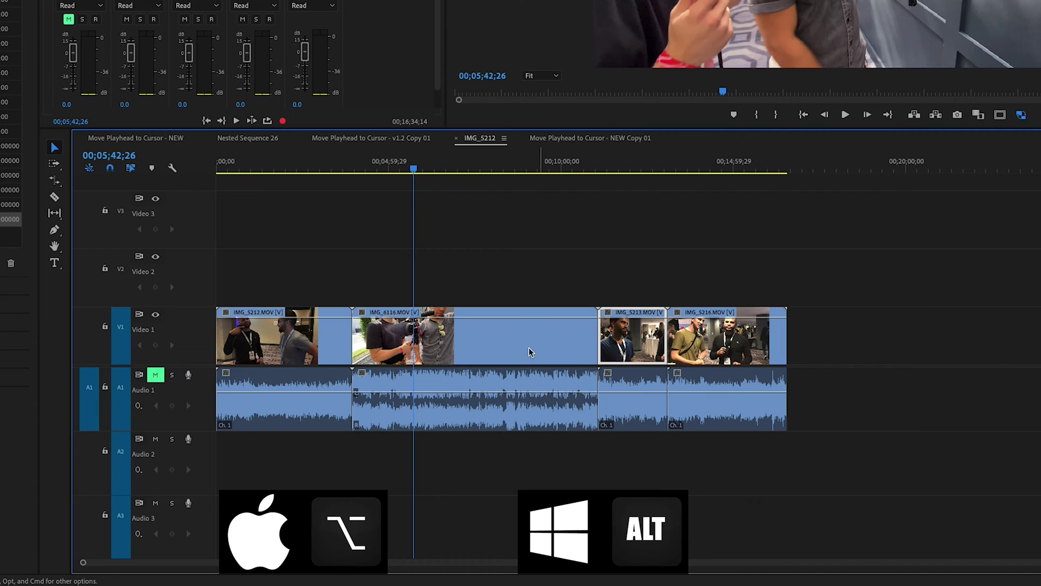
{"action": "left_click", "coordinate": [491, 384], "text": "alt"}
{"action": "left_click", "coordinate": [282, 350], "text": "alt"}
{"action": "left_click", "coordinate": [336, 375], "text": "alt"}
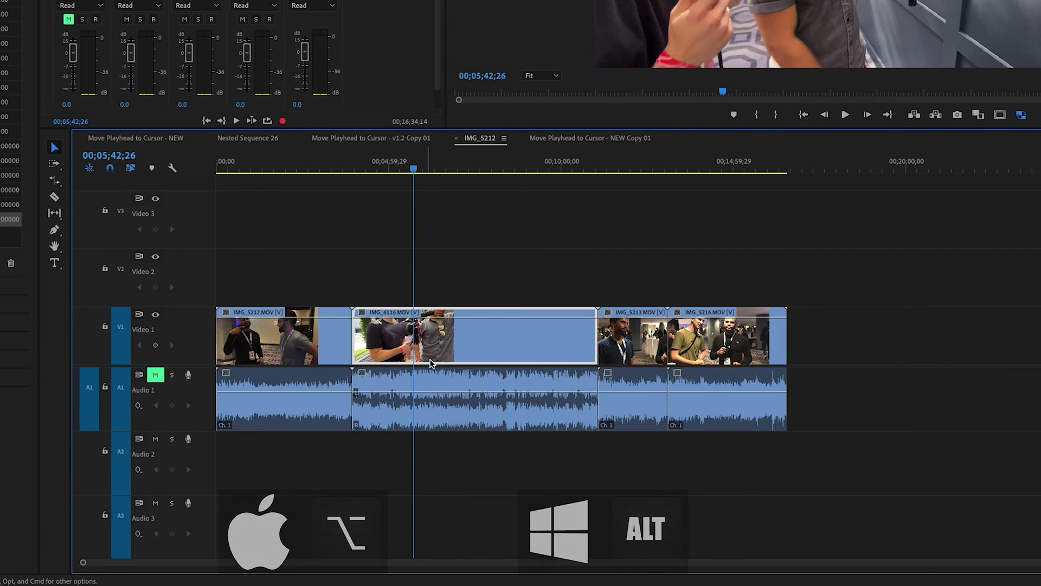
{"action": "left_click", "coordinate": [714, 389], "text": "alt"}
{"action": "left_click", "coordinate": [646, 382], "text": "alt"}
{"action": "left_click", "coordinate": [632, 355], "text": "alt"}
{"action": "left_click", "coordinate": [825, 267]}
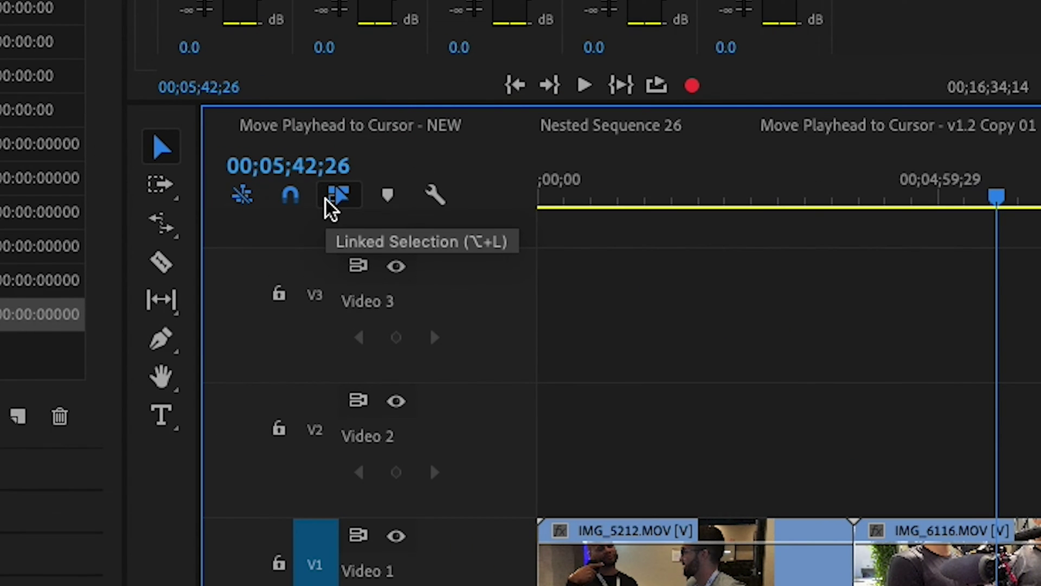
Step: Turn off Linked Selection and move only the video of IMG_6116.MOV and IMG_5216.MOV up to track V2, aligned with their audio
{"action": "left_click", "coordinate": [327, 202]}
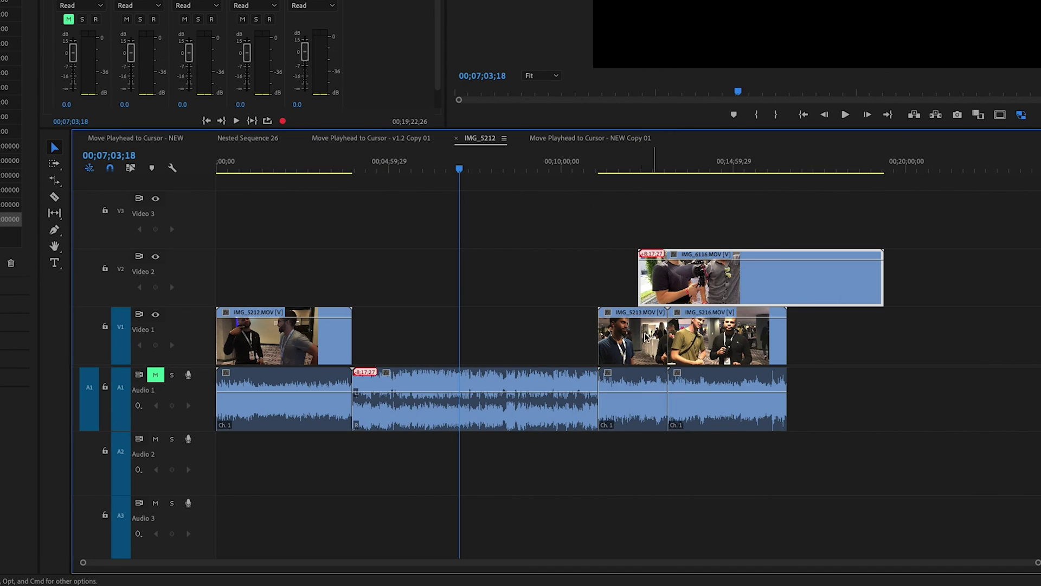
{"action": "left_click", "coordinate": [834, 350]}
{"action": "left_click_drag", "start_coordinate": [833, 350], "coordinate": [892, 347]}
{"action": "left_click_drag", "start_coordinate": [635, 339], "coordinate": [469, 339]}
{"action": "left_click_drag", "start_coordinate": [671, 286], "coordinate": [385, 286]}
{"action": "left_click", "coordinate": [558, 336]}
{"action": "left_click_drag", "start_coordinate": [458, 336], "coordinate": [622, 337]}
{"action": "left_click_drag", "start_coordinate": [885, 336], "coordinate": [718, 247]}
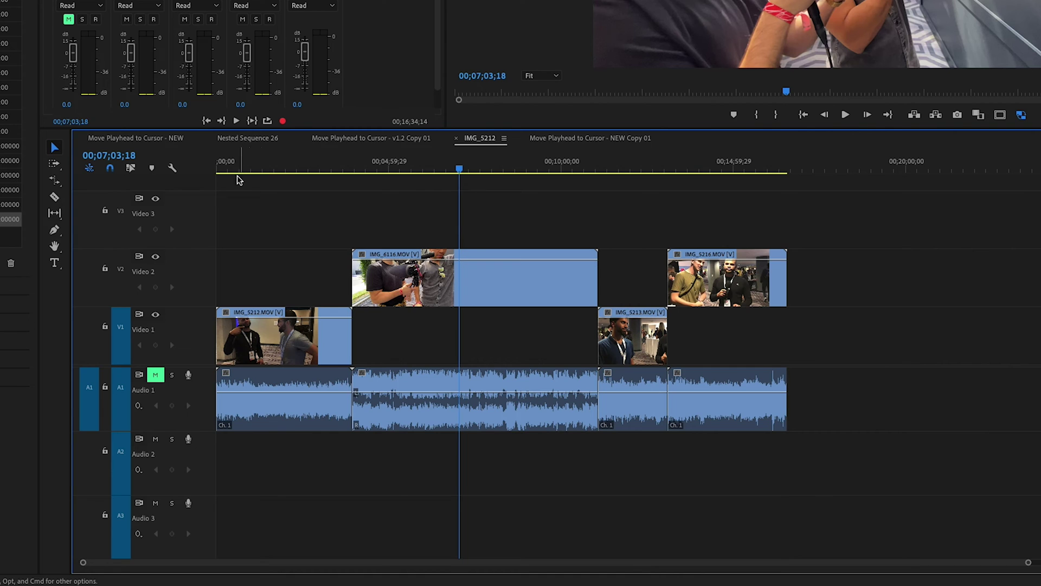
Step: Turn Linked Selection back on and select clips on V1 and V2 together with their audio
{"action": "left_click", "coordinate": [130, 167]}
{"action": "left_click", "coordinate": [475, 295]}
{"action": "left_click", "coordinate": [616, 333]}
{"action": "left_click", "coordinate": [704, 290]}
{"action": "left_click", "coordinate": [651, 339]}
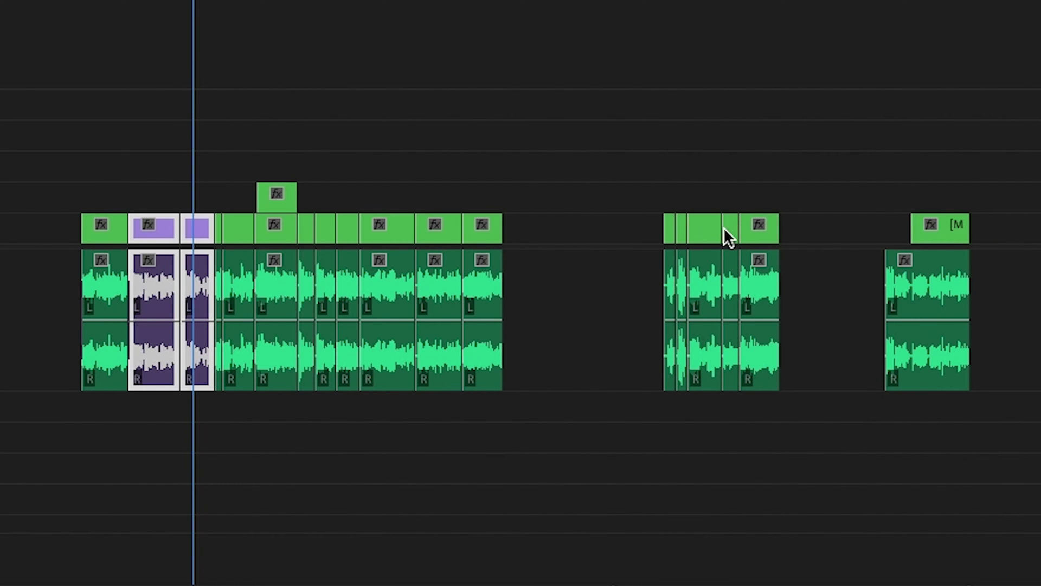
Step: Try to insert the two purple clips with their audio into the second clip group and delete the gap after that group
{"action": "left_click_drag", "start_coordinate": [777, 166], "coordinate": [729, 301]}
{"action": "left_click_drag", "start_coordinate": [763, 233], "coordinate": [873, 232]}
{"action": "left_click_drag", "start_coordinate": [169, 226], "coordinate": [811, 228]}
{"action": "left_click", "coordinate": [819, 229]}
{"action": "key", "text": "Delete"}
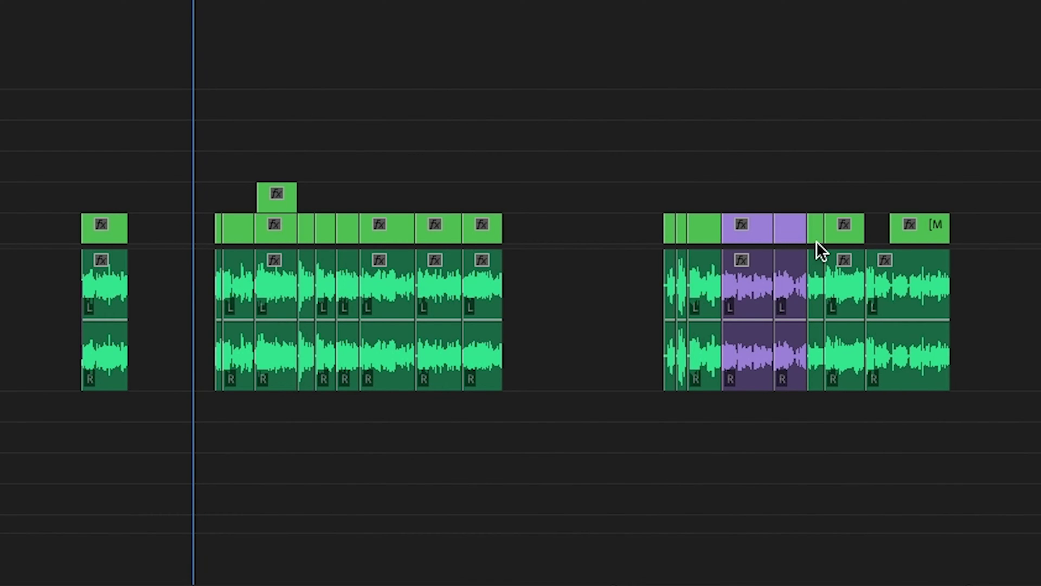
{"action": "key", "text": "ctrl+z"}
{"action": "key", "text": "ctrl+z"}
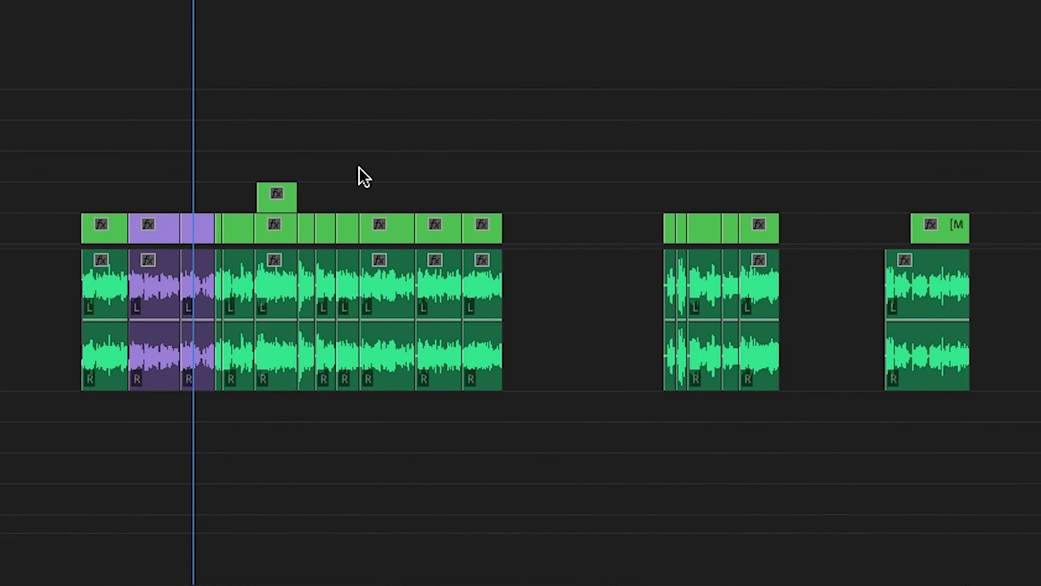
Step: Try to insert the two purple clips with their audio inside the second clip group and close the gap they leave
{"action": "left_click_drag", "start_coordinate": [156, 192], "coordinate": [755, 240]}
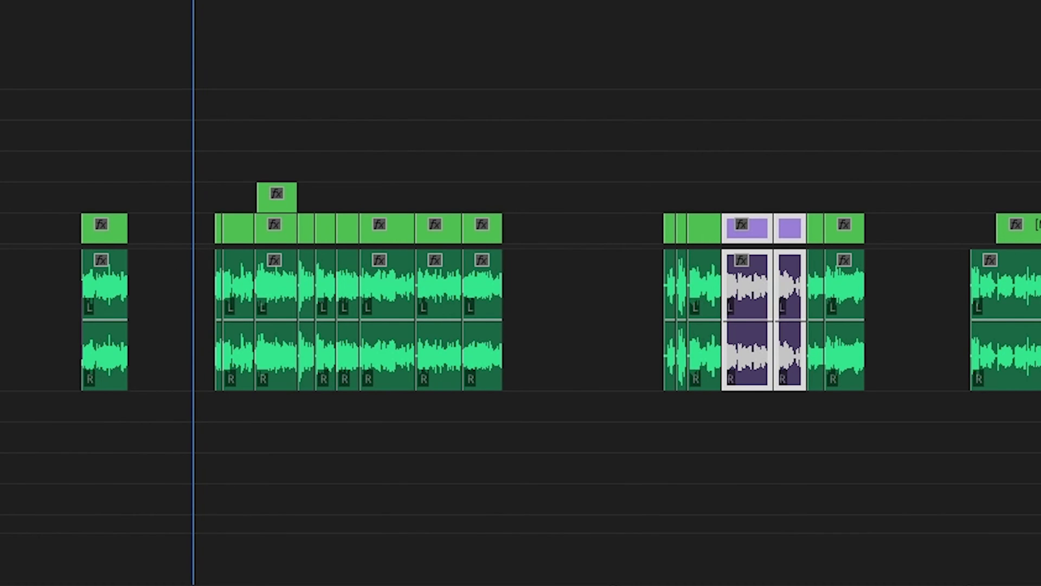
{"action": "left_click", "coordinate": [162, 234]}
{"action": "key", "text": "Delete"}
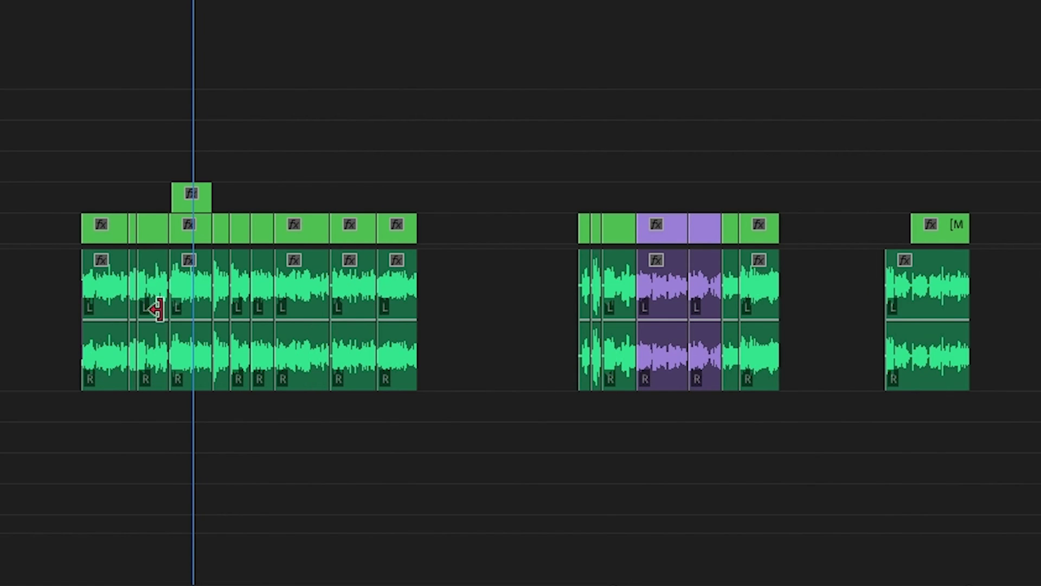
{"action": "key", "text": "ctrl+z"}
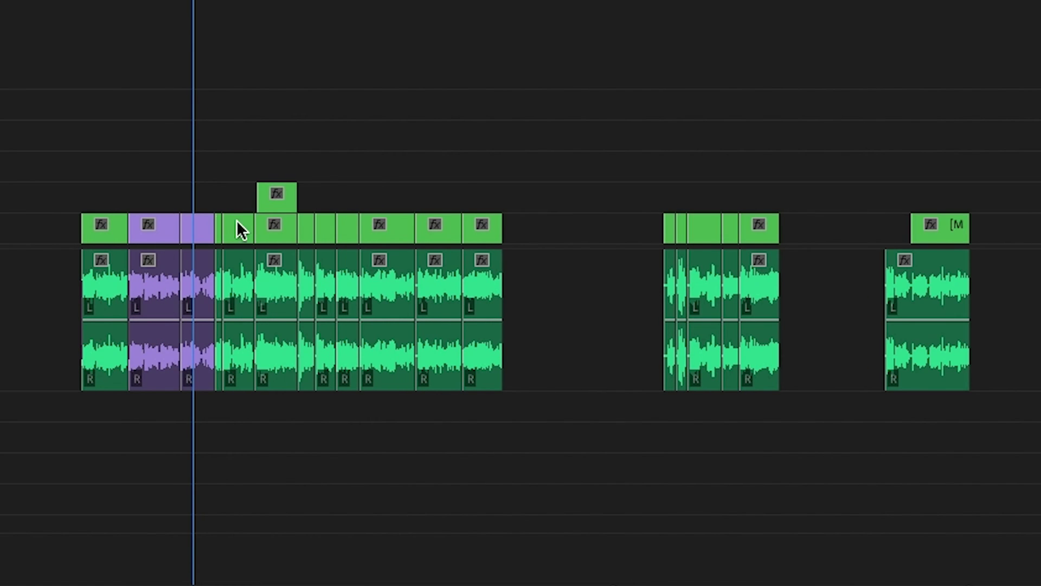
Step: Rearrange the two purple clips with their audio from the first group into the middle of the second group, closing the space they leave
{"action": "left_click_drag", "start_coordinate": [147, 183], "coordinate": [601, 237]}
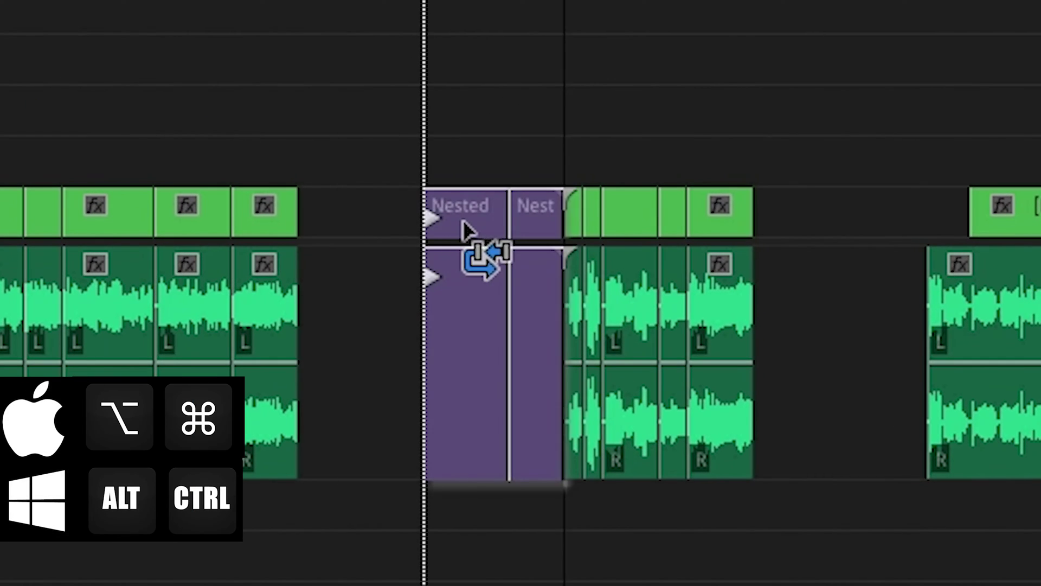
{"action": "left_click_drag", "start_coordinate": [462, 222], "coordinate": [705, 255]}
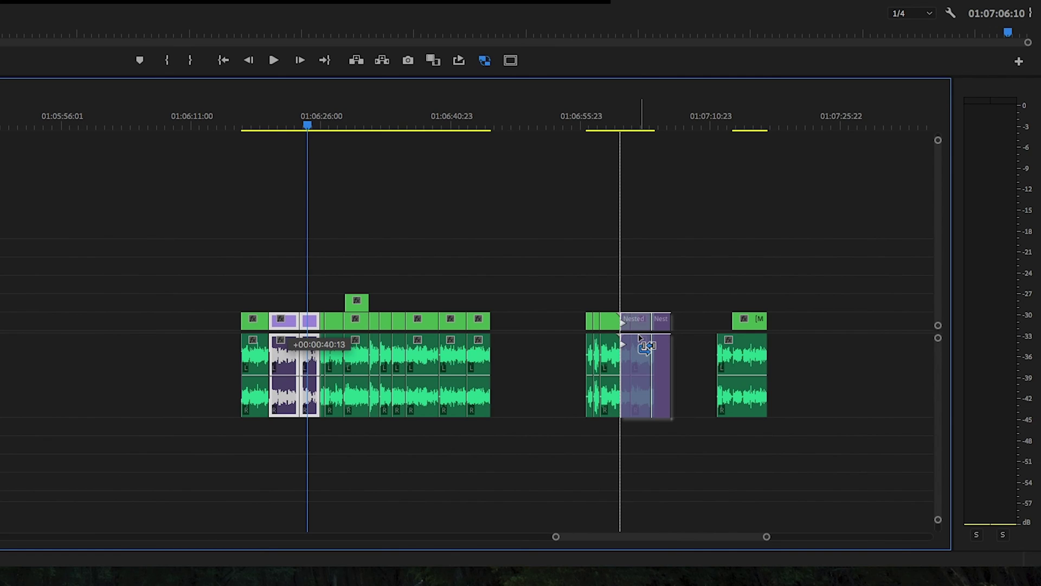
{"action": "left_click_drag", "start_coordinate": [640, 338], "coordinate": [641, 339]}
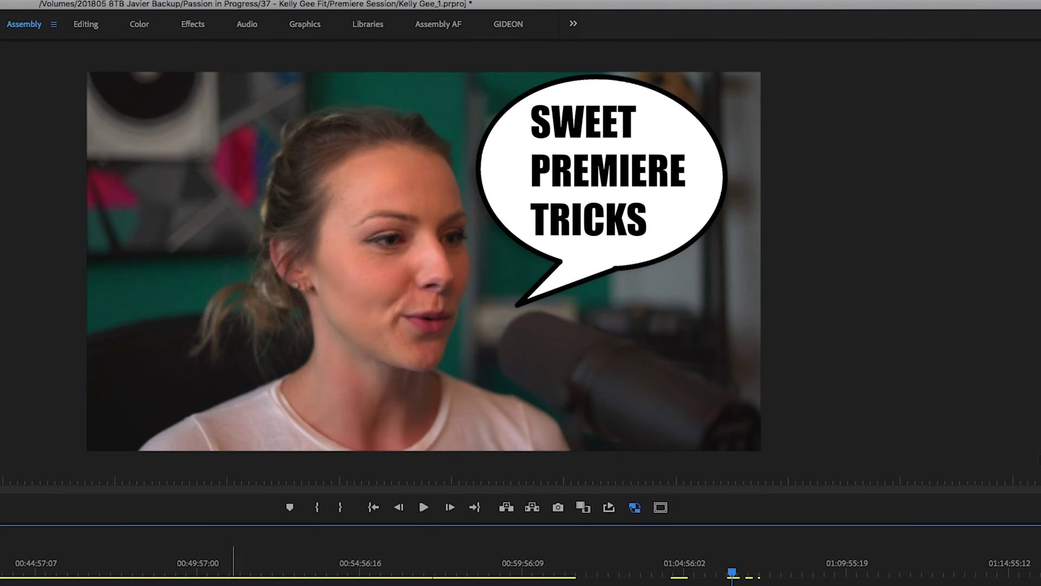
Step: Rearrange the block of City and Color Matte clips near 00:00:44:22, with its audio, to just before the Screen Shot clip
{"action": "key", "text": "minus"}
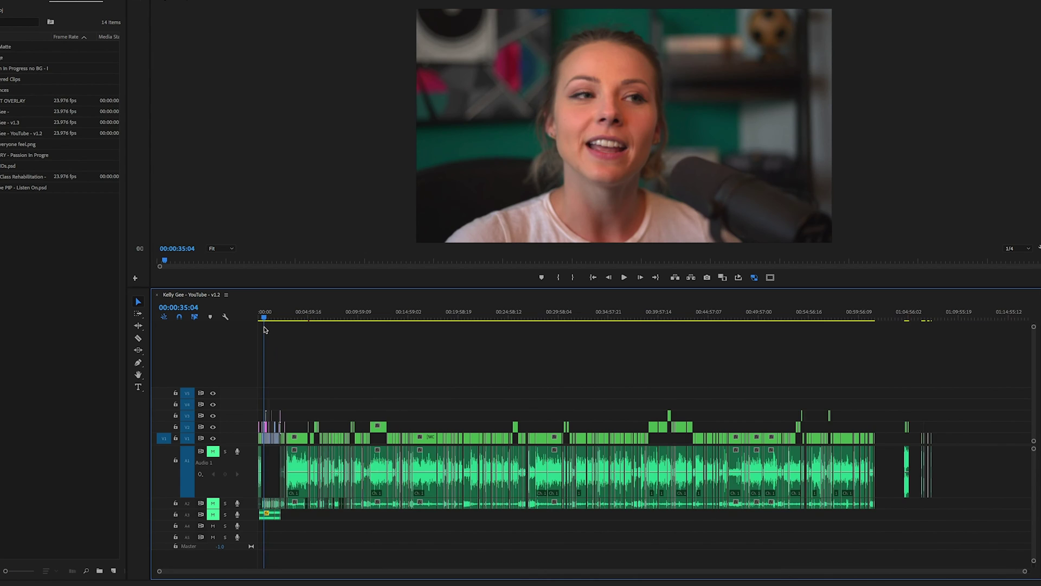
{"action": "key", "text": "equal"}
{"action": "key", "text": "equal"}
{"action": "key", "text": "equal"}
{"action": "key", "text": "equal"}
{"action": "key", "text": "equal"}
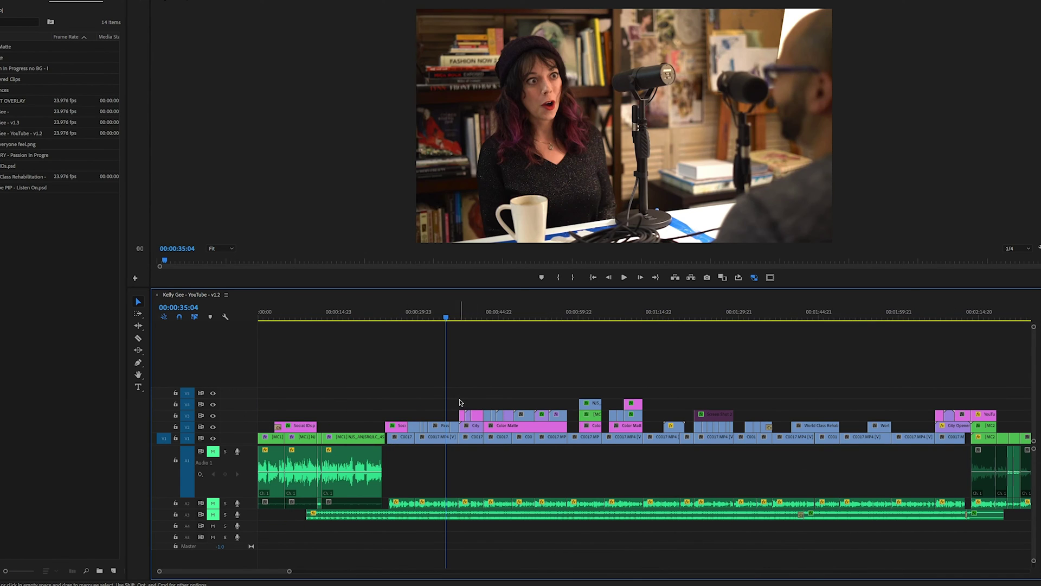
{"action": "left_click_drag", "start_coordinate": [459, 402], "coordinate": [558, 503]}
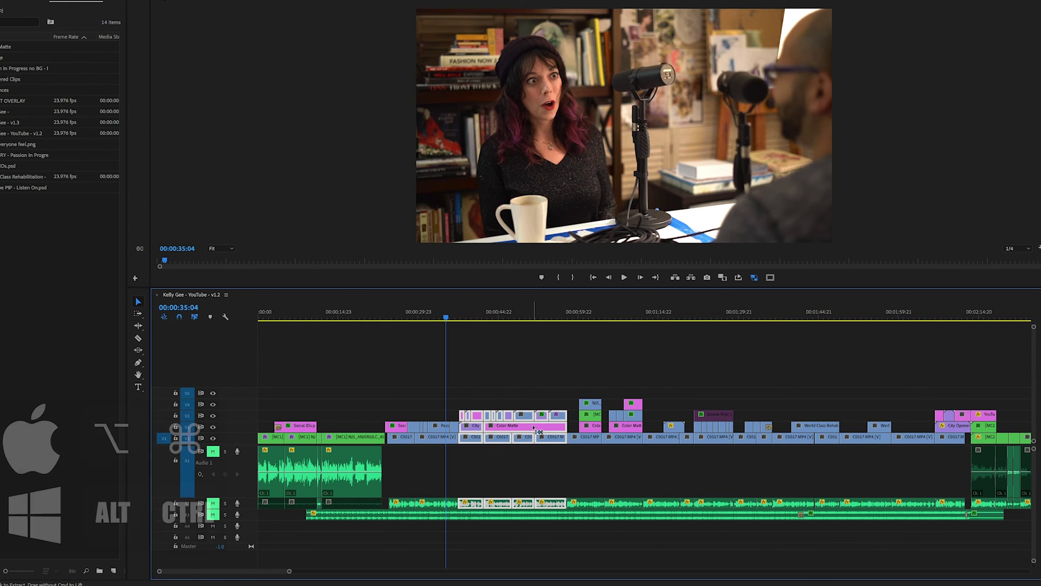
{"action": "left_click_drag", "start_coordinate": [539, 432], "coordinate": [769, 430]}
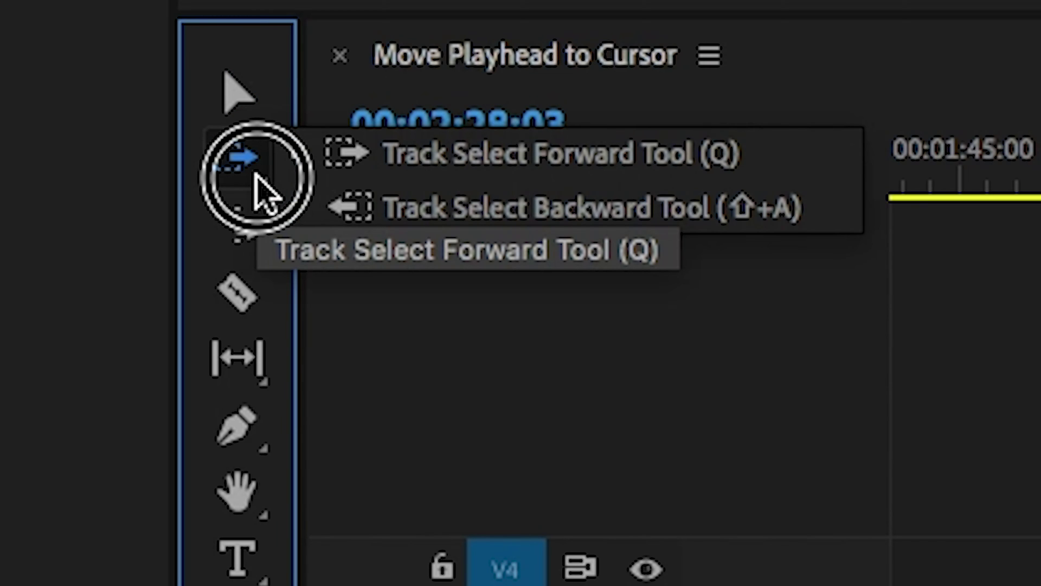
Step: Look through the editing, Slip, Pen, Hand and Type tools in turn
{"action": "left_click", "coordinate": [237, 228]}
{"action": "left_click", "coordinate": [237, 355]}
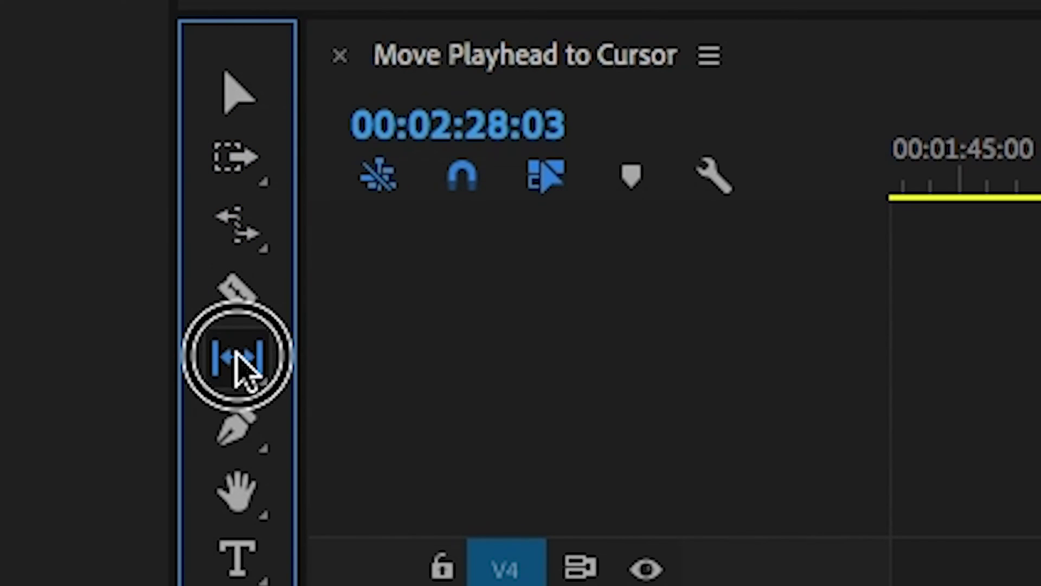
{"action": "left_click", "coordinate": [234, 431]}
{"action": "left_click", "coordinate": [235, 494]}
{"action": "left_click", "coordinate": [235, 566]}
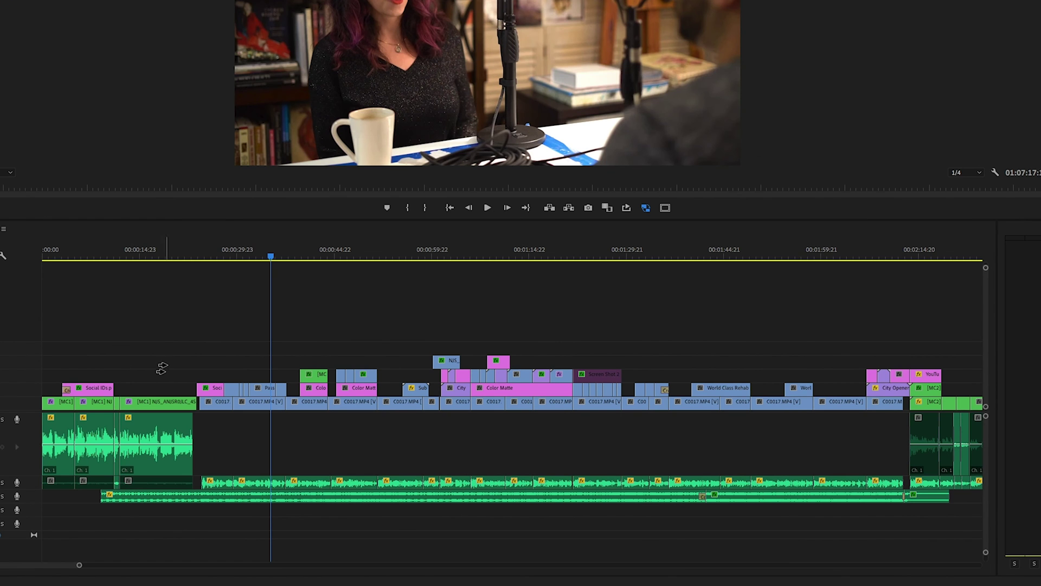
Step: Try shifting all clips after several chosen points later with the Track Select Forward tool, opening gaps across all tracks
{"action": "left_click_drag", "start_coordinate": [454, 389], "coordinate": [425, 406]}
{"action": "left_click_drag", "start_coordinate": [352, 401], "coordinate": [370, 406]}
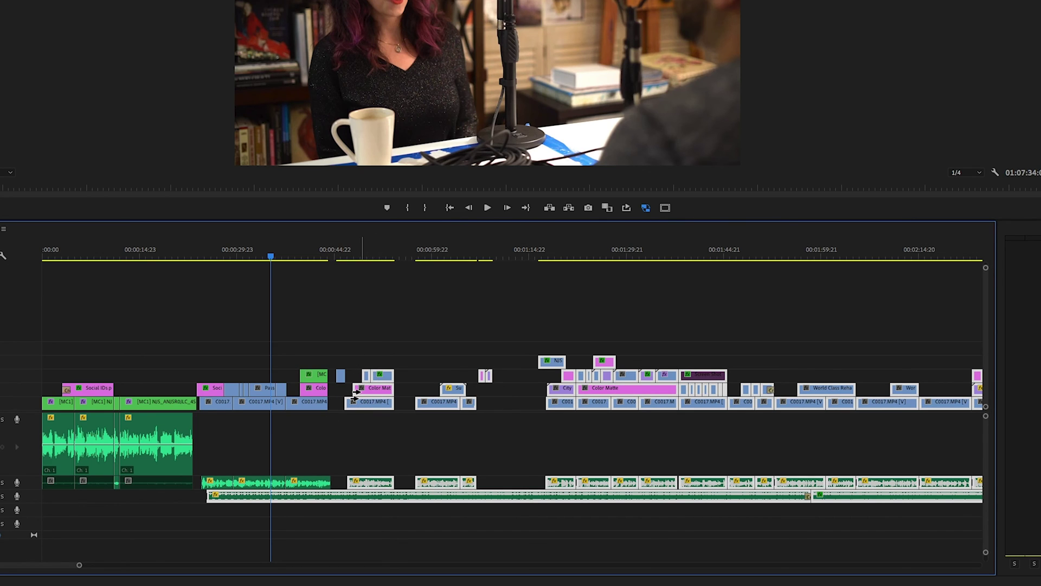
{"action": "key", "text": "backslash"}
{"action": "left_click_drag", "start_coordinate": [308, 403], "coordinate": [358, 403]}
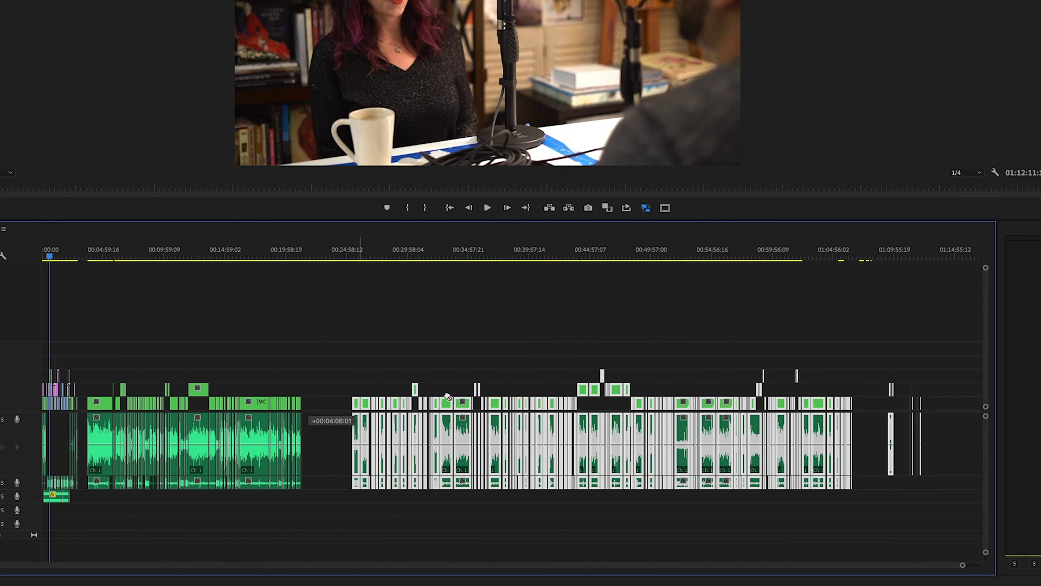
{"action": "left_click_drag", "start_coordinate": [491, 403], "coordinate": [519, 403]}
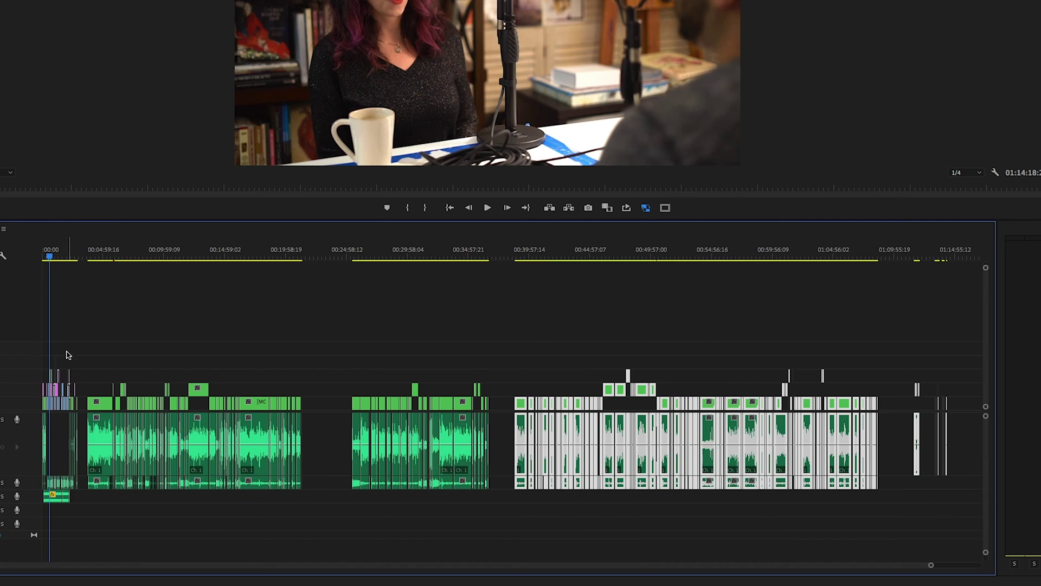
Step: Try moving a group of opening clips into the first large gap and closing the space behind them
{"action": "left_click_drag", "start_coordinate": [67, 348], "coordinate": [318, 408]}
{"action": "left_click", "coordinate": [341, 404]}
{"action": "key", "text": "Delete"}
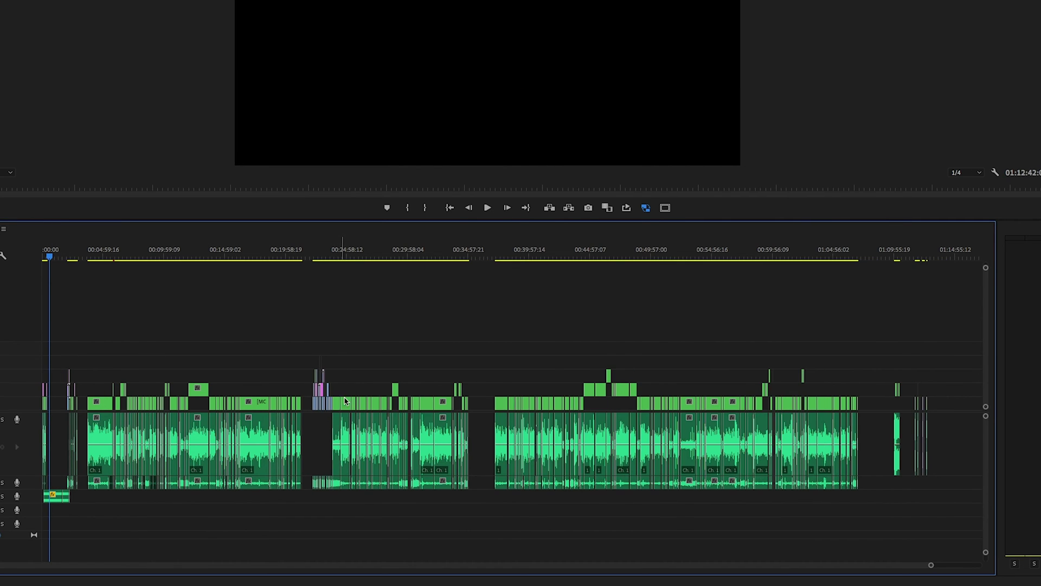
Step: Undo the clip moves and the gap deletion to restore the original arrangement
{"action": "key", "text": "super+z"}
{"action": "key", "text": "super+z"}
{"action": "key", "text": "super+z"}
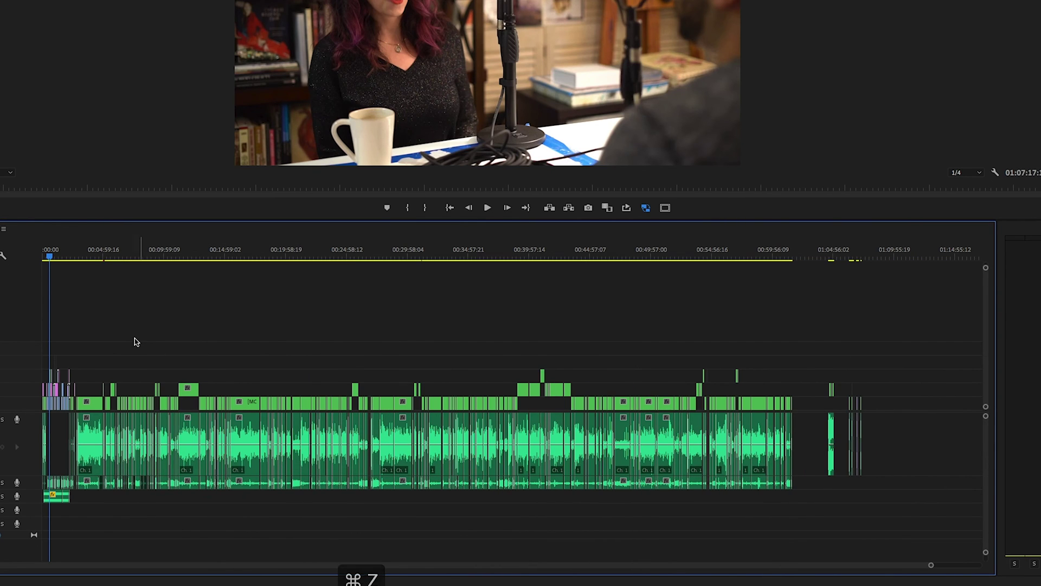
Step: Select every V1 clip with its linked audio from the second C0017.MP4 clip onward, and try shifting them later
{"action": "key", "text": "equal"}
{"action": "key", "text": "equal"}
{"action": "key", "text": "equal"}
{"action": "key", "text": "equal"}
{"action": "key", "text": "equal"}
{"action": "key", "text": "a"}
{"action": "left_click", "coordinate": [241, 401]}
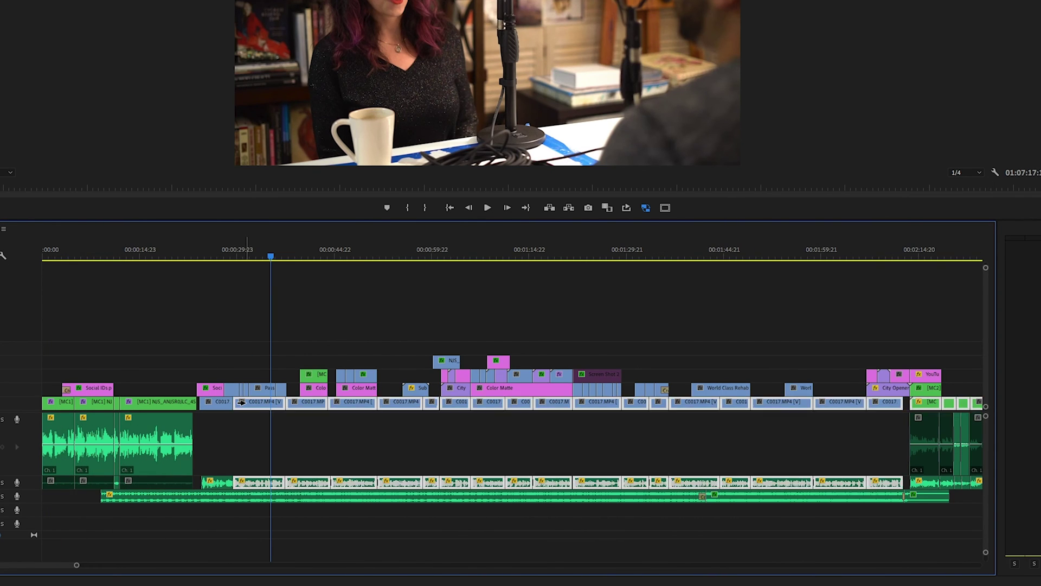
{"action": "key", "text": "shift"}
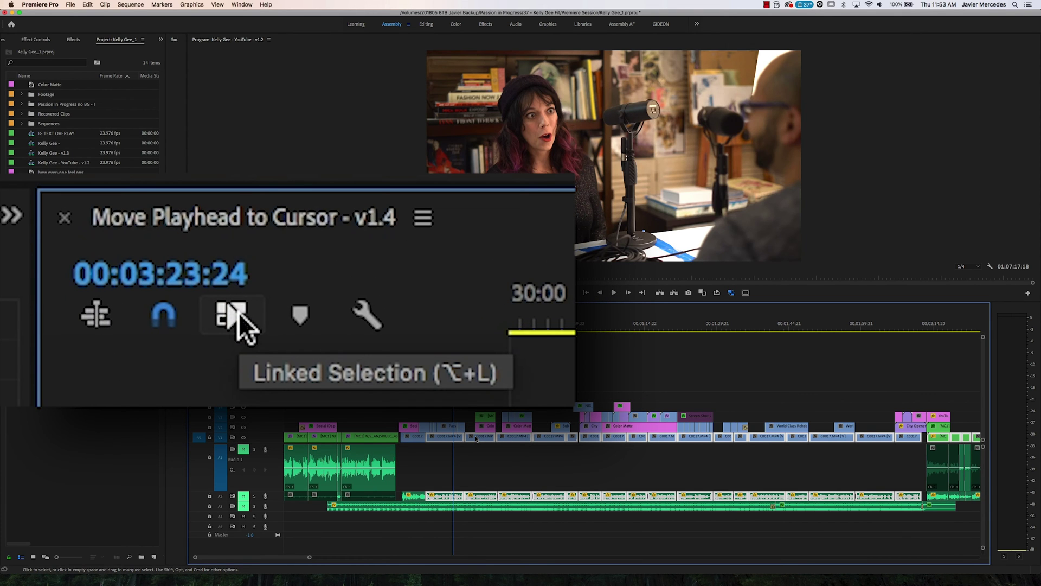
{"action": "left_click_drag", "start_coordinate": [476, 438], "coordinate": [511, 442]}
{"action": "key", "text": "super+z"}
Step: Select forward on single tracks without linked clips, first only audio, finally only V1 video, and switch to the Track Select Backward tool
{"action": "key", "text": "a"}
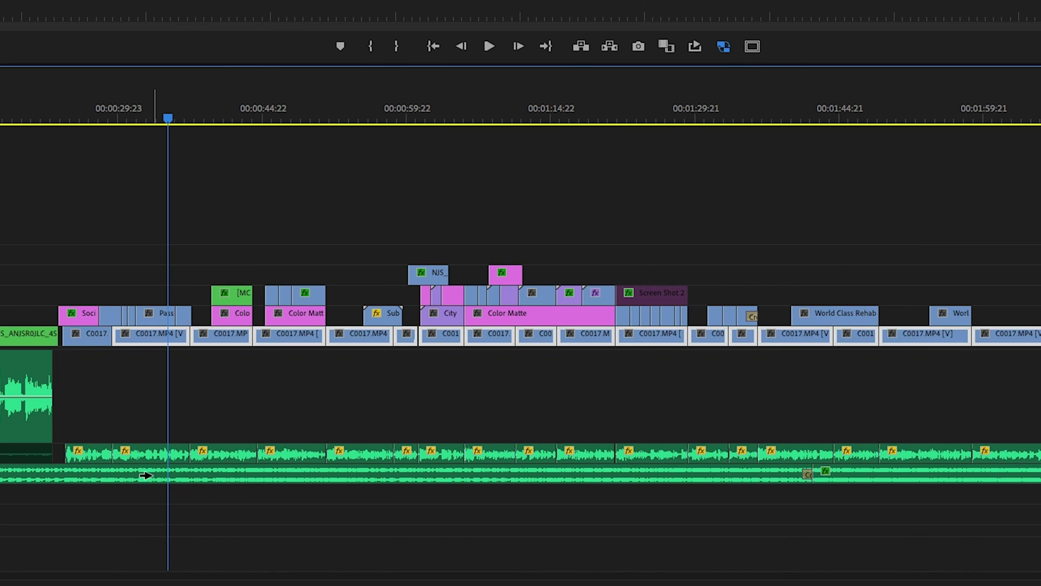
{"action": "left_click", "coordinate": [144, 455]}
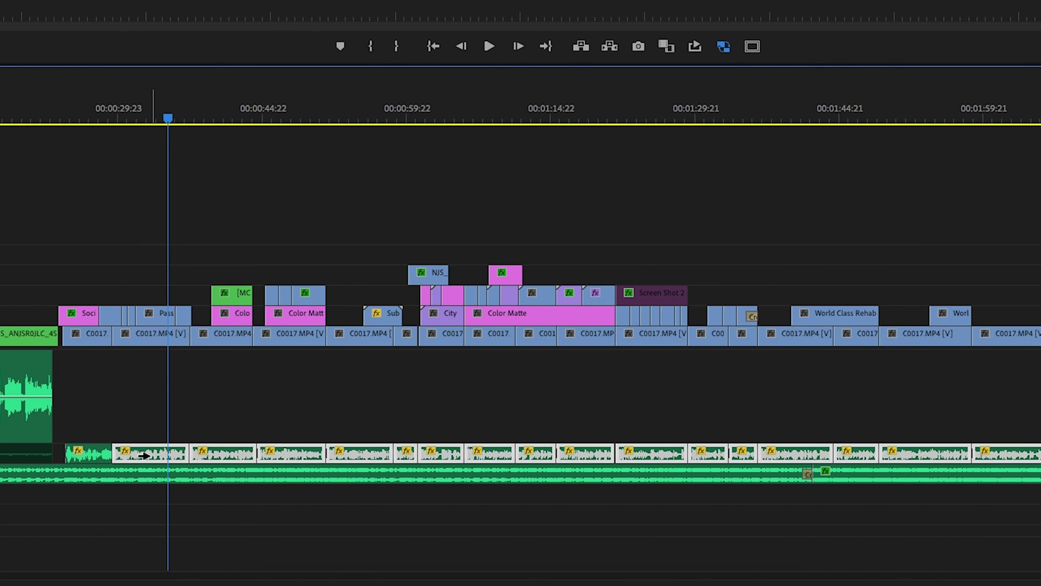
{"action": "left_click", "coordinate": [148, 343], "text": "alt+shift"}
{"action": "left_click", "coordinate": [149, 453], "text": "alt+shift"}
{"action": "left_click", "coordinate": [144, 341], "text": "alt+shift"}
{"action": "left_click", "coordinate": [144, 318], "text": "alt+shift"}
{"action": "left_click", "coordinate": [145, 335], "text": "alt+shift"}
{"action": "left_click", "coordinate": [215, 319], "text": "alt+shift"}
{"action": "left_click", "coordinate": [328, 291], "text": "alt+shift"}
{"action": "left_click", "coordinate": [386, 317], "text": "alt+shift"}
{"action": "left_click", "coordinate": [158, 340], "text": "alt+shift"}
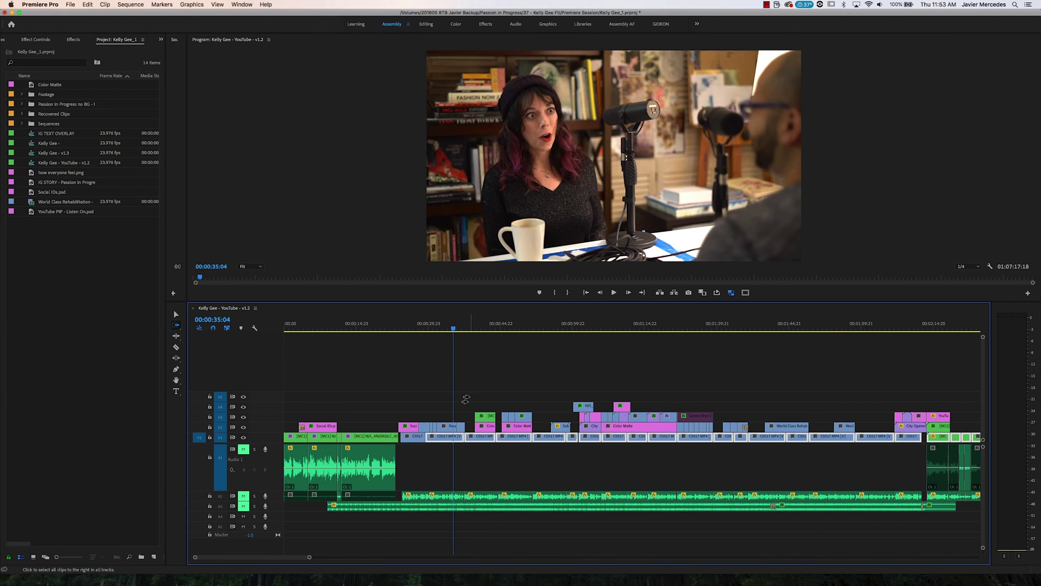
{"action": "key", "text": "shift+a"}
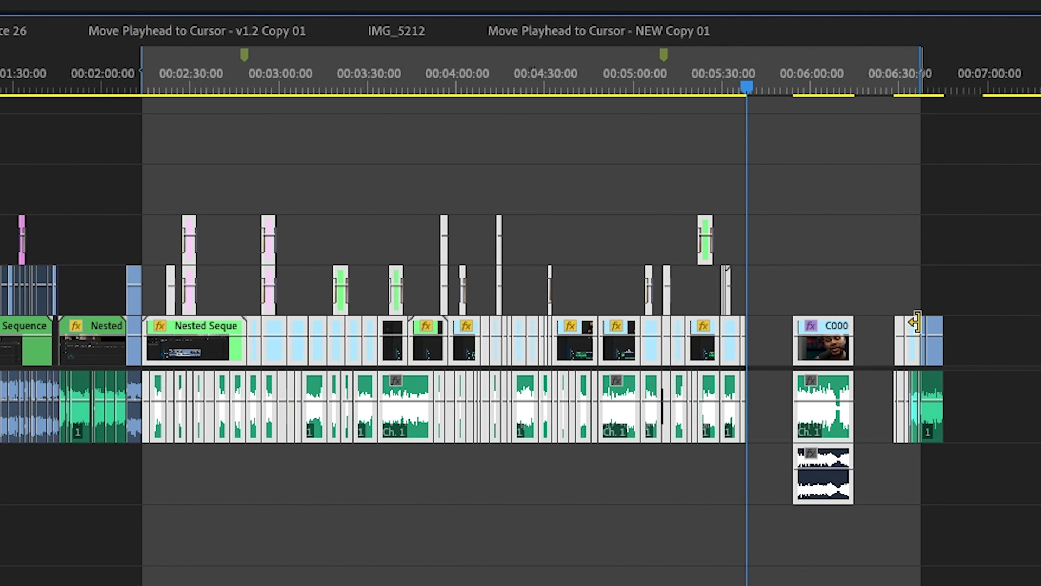
Step: Mark In and Out points around one selected clip group and around the clips from about 03:44 to 04:48
{"action": "left_click", "coordinate": [365, 261]}
{"action": "left_click_drag", "start_coordinate": [375, 242], "coordinate": [250, 340]}
{"action": "key", "text": "/"}
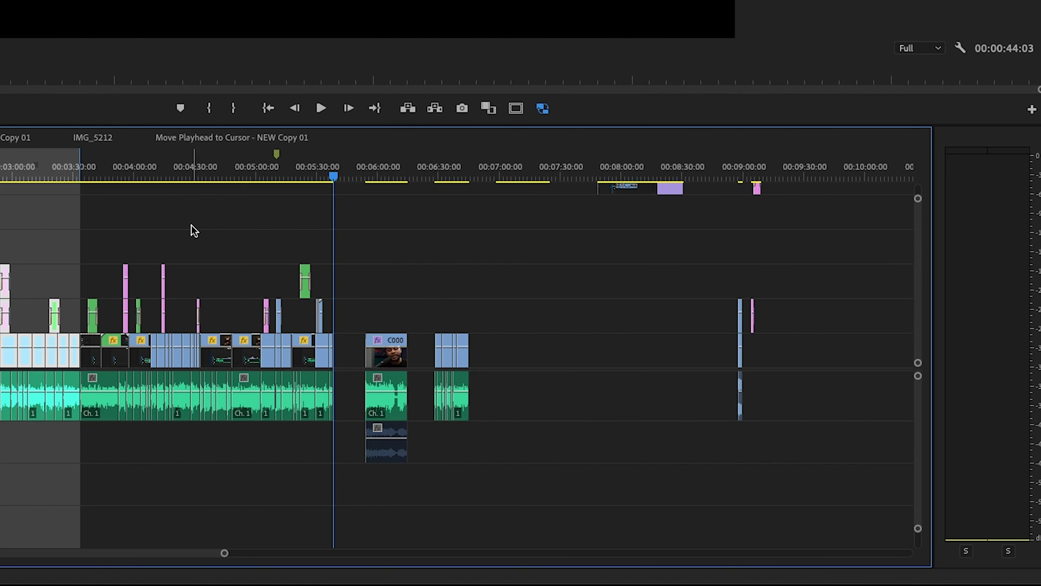
{"action": "left_click_drag", "start_coordinate": [220, 227], "coordinate": [128, 369]}
{"action": "key", "text": "/"}
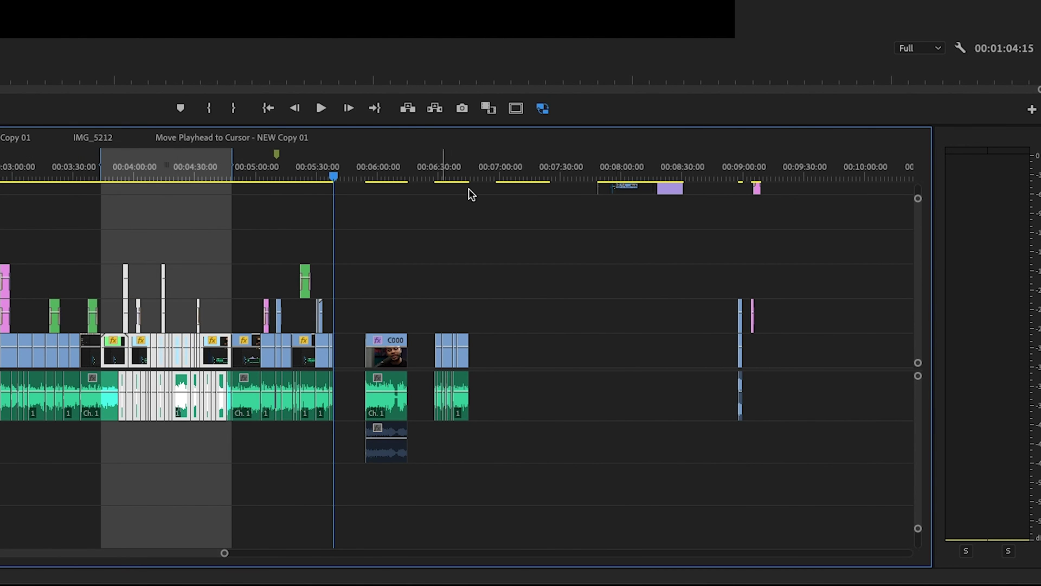
Step: Deselect the clips and clear the In and Out points
{"action": "left_click", "coordinate": [357, 226]}
{"action": "key", "text": "ctrl+shift+x"}
{"action": "left_click", "coordinate": [358, 224]}
Step: Scrub the playhead across IMG_5212.MOV and IMG_6116.MOV to check how the selection follows it
{"action": "left_click_drag", "start_coordinate": [311, 165], "coordinate": [148, 184]}
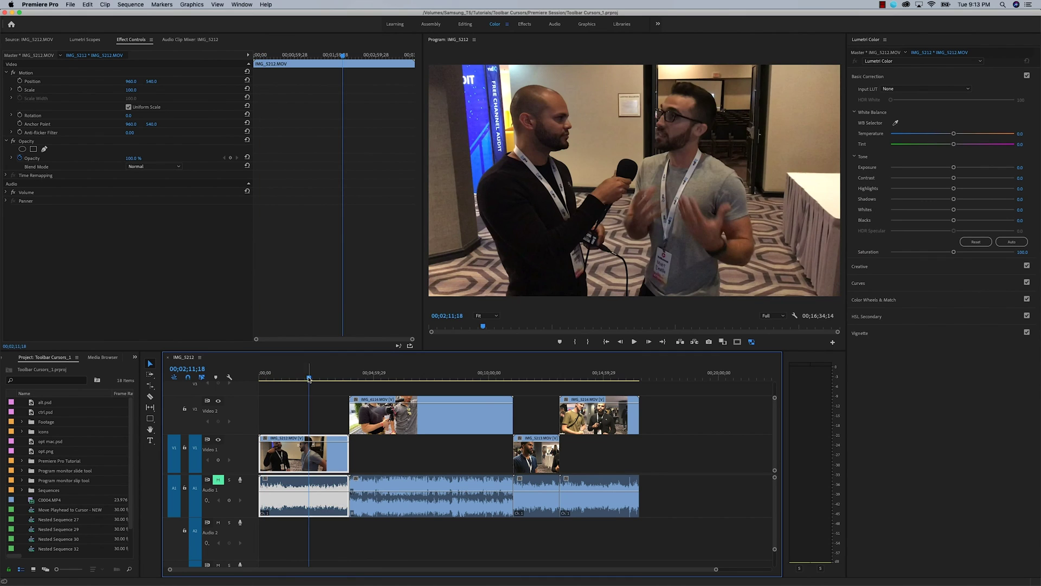
{"action": "left_click_drag", "start_coordinate": [310, 376], "coordinate": [406, 437]}
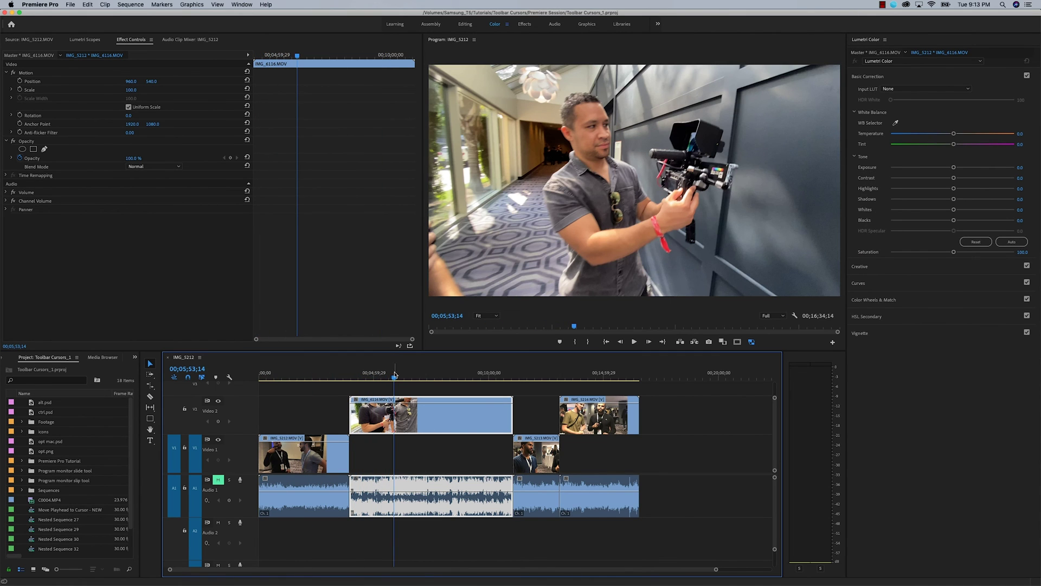
{"action": "left_click_drag", "start_coordinate": [396, 368], "coordinate": [322, 415]}
{"action": "key", "text": "grave"}
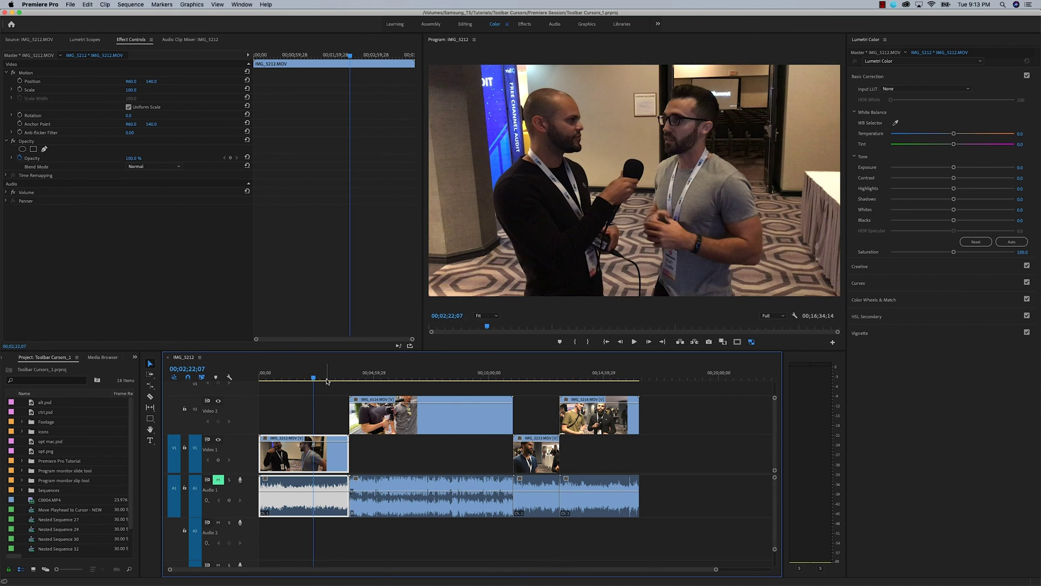
Step: Turn off Selection Follows Playhead and scrub the playhead across the clips of the IMG_5212 sequence
{"action": "left_click", "coordinate": [122, 4]}
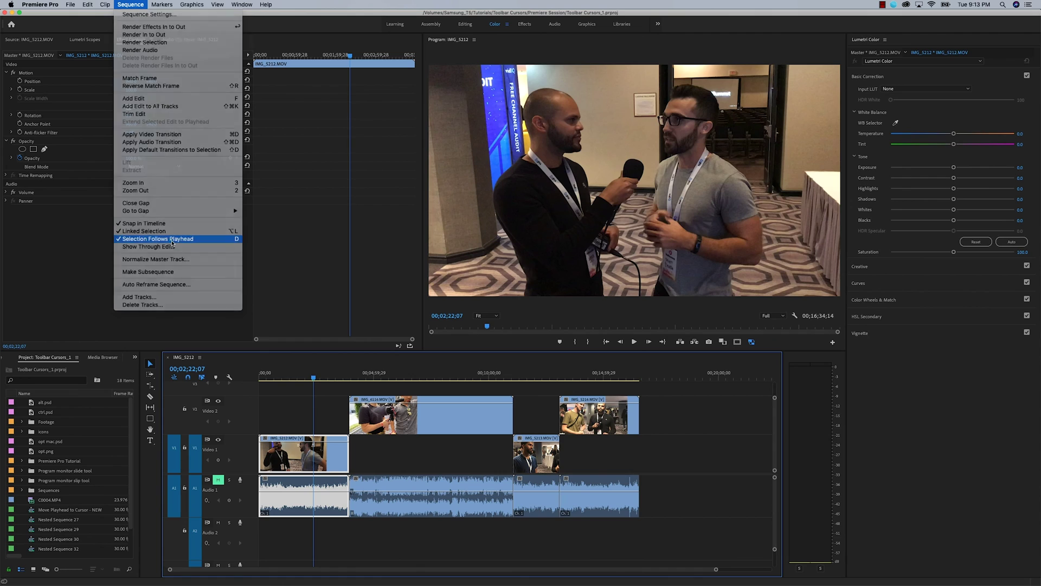
{"action": "left_click", "coordinate": [280, 248]}
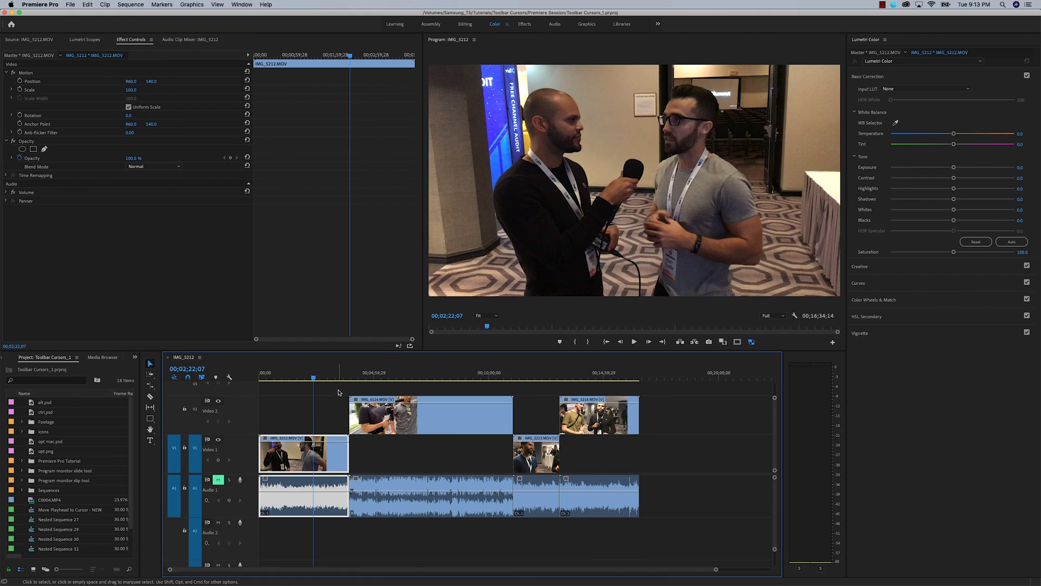
{"action": "left_click_drag", "start_coordinate": [318, 378], "coordinate": [417, 395]}
{"action": "key", "text": "grave"}
{"action": "key", "text": "grave"}
{"action": "key", "text": "grave"}
{"action": "key", "text": "grave"}
{"action": "key", "text": "grave"}
{"action": "key", "text": "grave"}
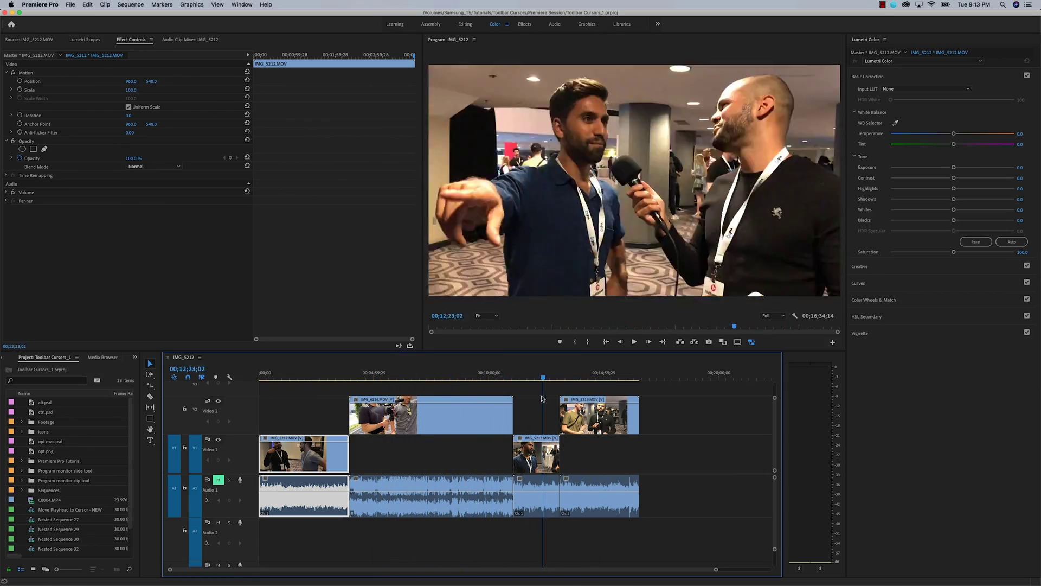
{"action": "key", "text": "grave"}
Step: Turn Selection Follows Playhead back on
{"action": "left_click", "coordinate": [131, 4]}
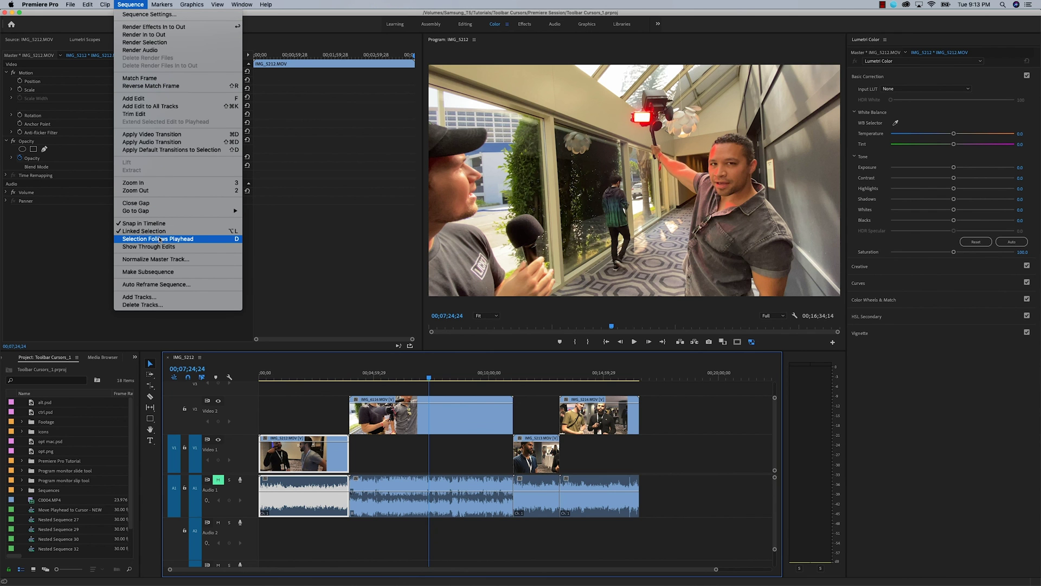